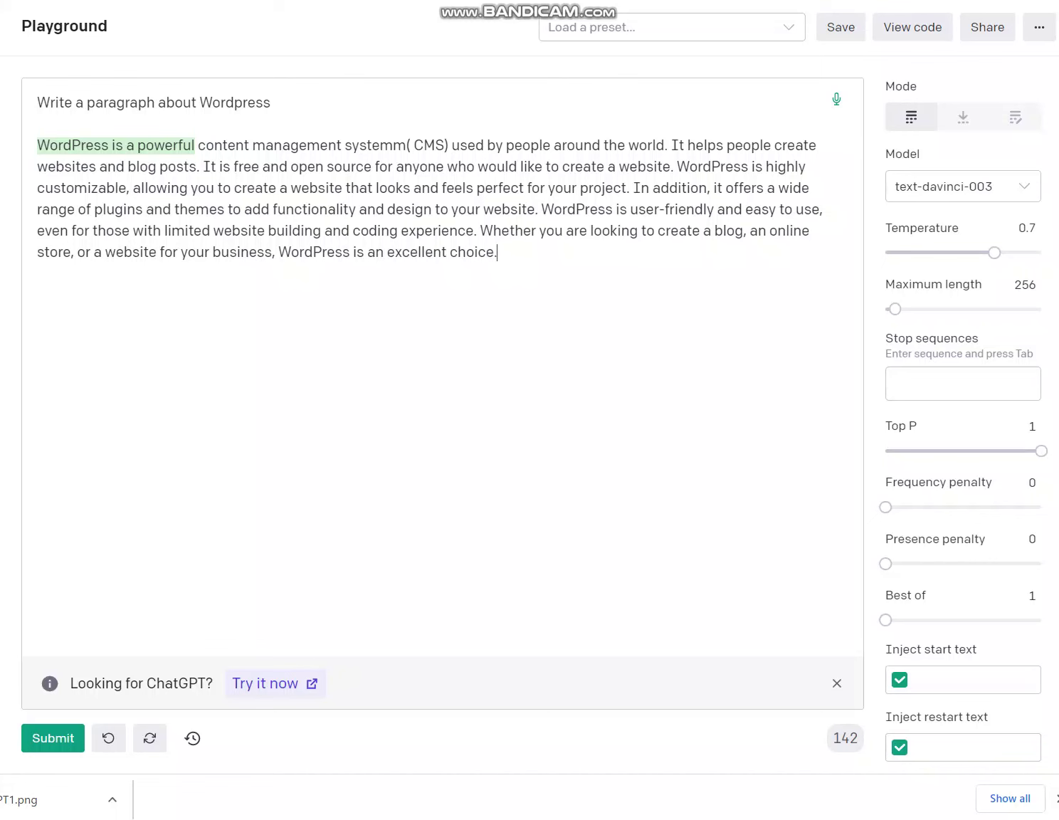
- Replace the "a" before "powerful" in the paragraph's first sentence with "one of the the"
click(37, 124)
click(153, 146)
click(127, 145)
text(one of teh)
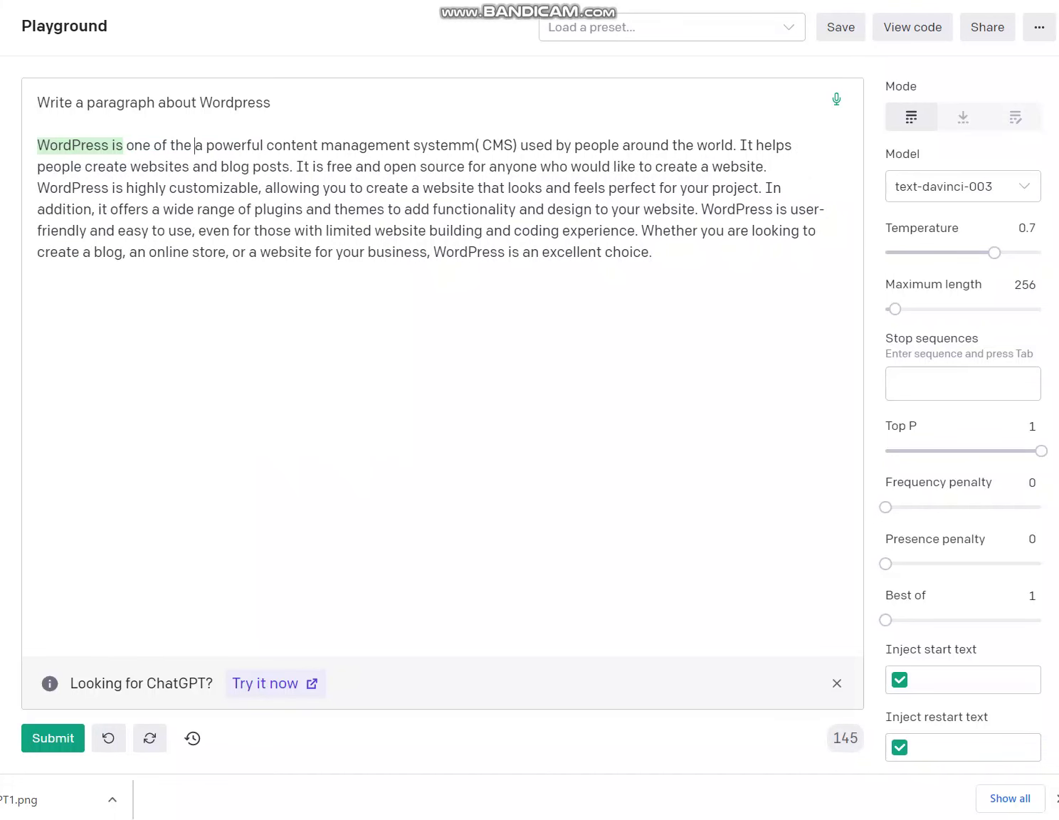
key(Delete)
text(the)
- Change "people" after "used by" in the first sentence to "many people"
key(Right)
key(Right)
key(Right)
key(Right)
key(Right)
key(Right)
key(Right)
key(Right)
key(Right)
key(Right)
key(Right)
key(Right)
key(Right)
key(Right)
key(Right)
key(Right)
key(Right)
key(Right)
key(Right)
key(Right)
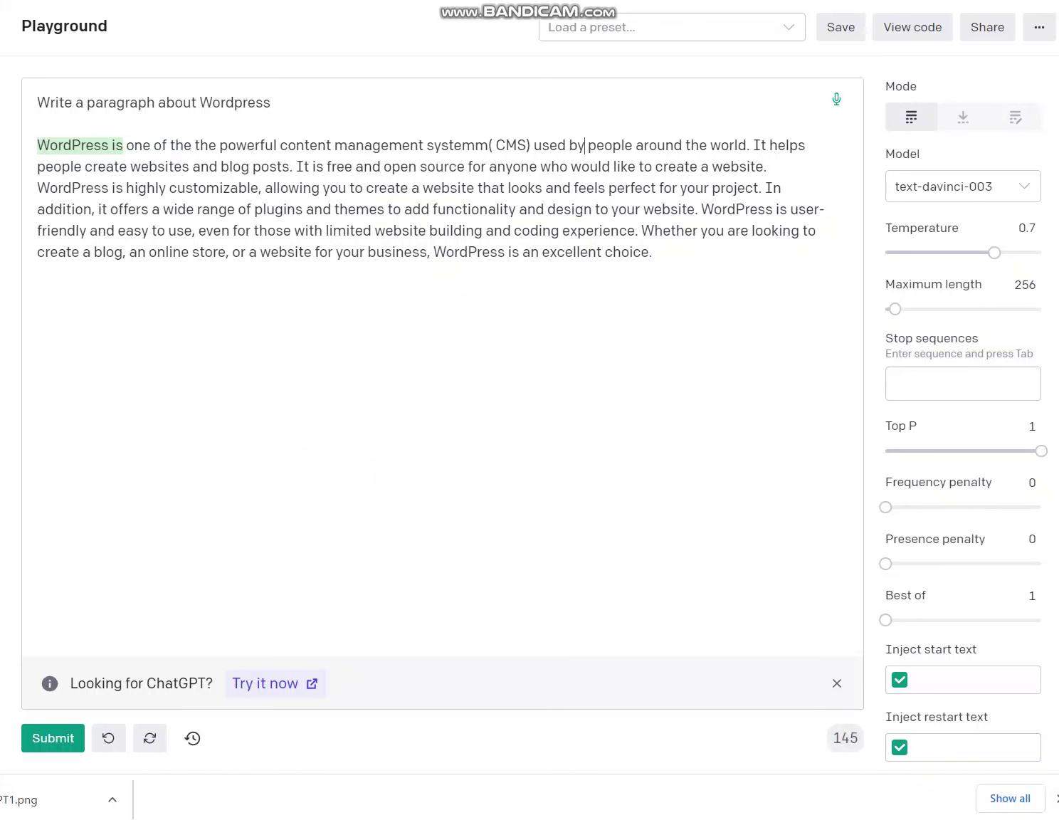
key(Delete)
key(Delete)
key(Delete)
key(Delete)
key(Delete)
key(Delete)
text(many pe)
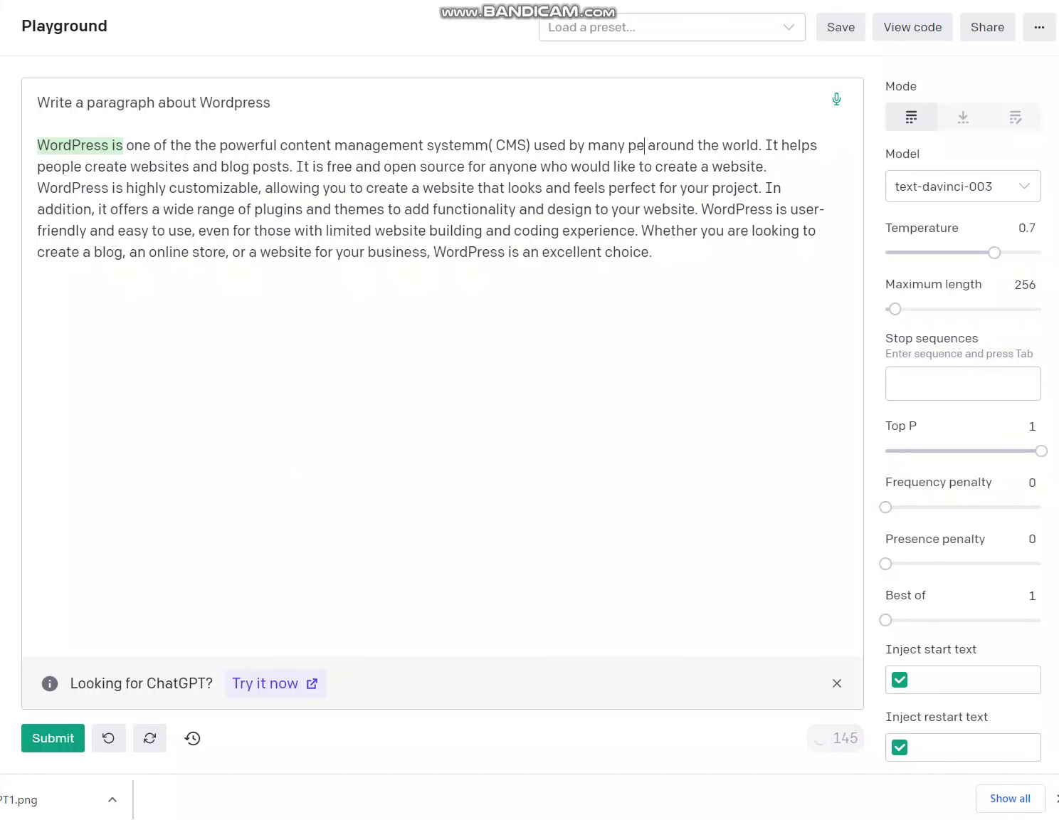
text(ople)
- Extend the second sentence after "blog posts" with "with minimum efforts by taking a few steps"
key(Right)
key(Right)
key(Right)
key(Right)
key(Right)
key(Right)
key(Right)
key(Right)
key(Right)
key(Right)
key(Right)
key(Right)
key(Right)
key(Right)
key(Right)
key(Right)
key(Right)
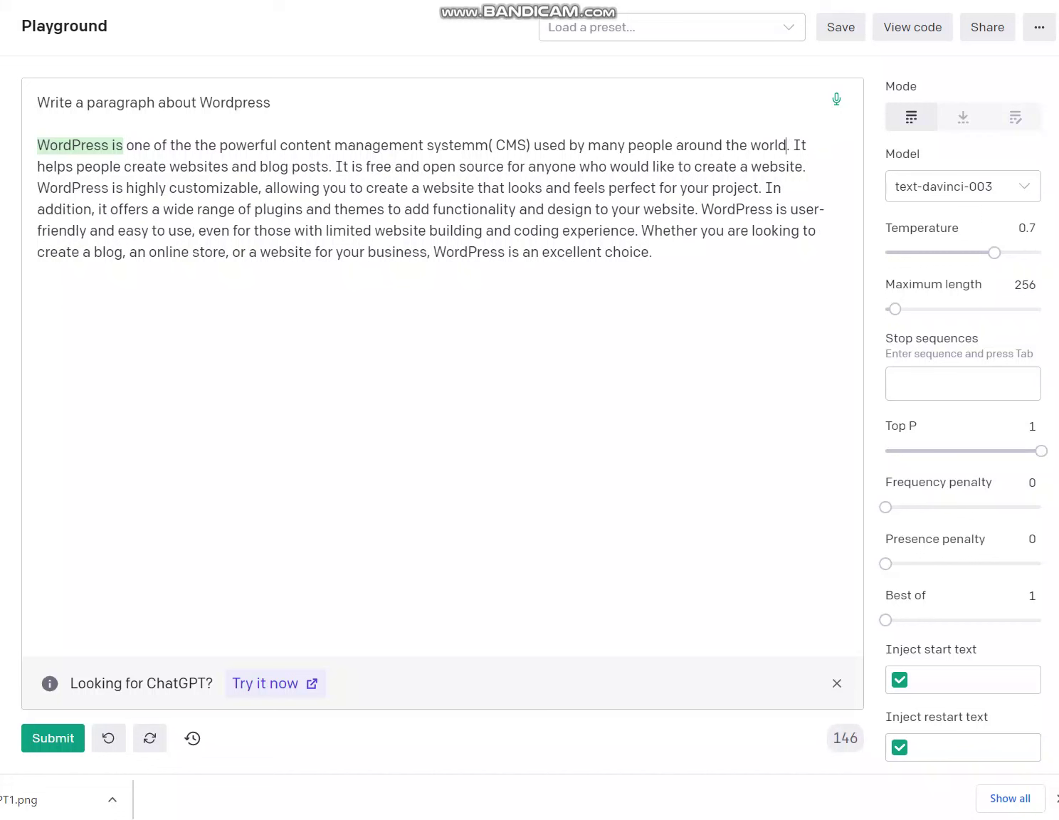
key(Right)
key(Right)
key(Left)
key(Right)
key(Right)
key(Right)
key(Right)
key(Right)
key(Right)
key(Right)
key(Right)
key(Right)
key(Right)
key(Right)
key(Right)
key(Right)
key(Right)
key(Right)
key(Right)
key(Right)
key(Right)
key(Right)
key(Right)
key(Right)
key(Right)
key(Right)
key(Right)
key(Right)
key(Right)
key(Right)
key(Right)
key(Right)
key(Right)
key(Right)
key(Right)
key(Right)
key(Right)
key(Right)
key(Left)
text(with minumim)
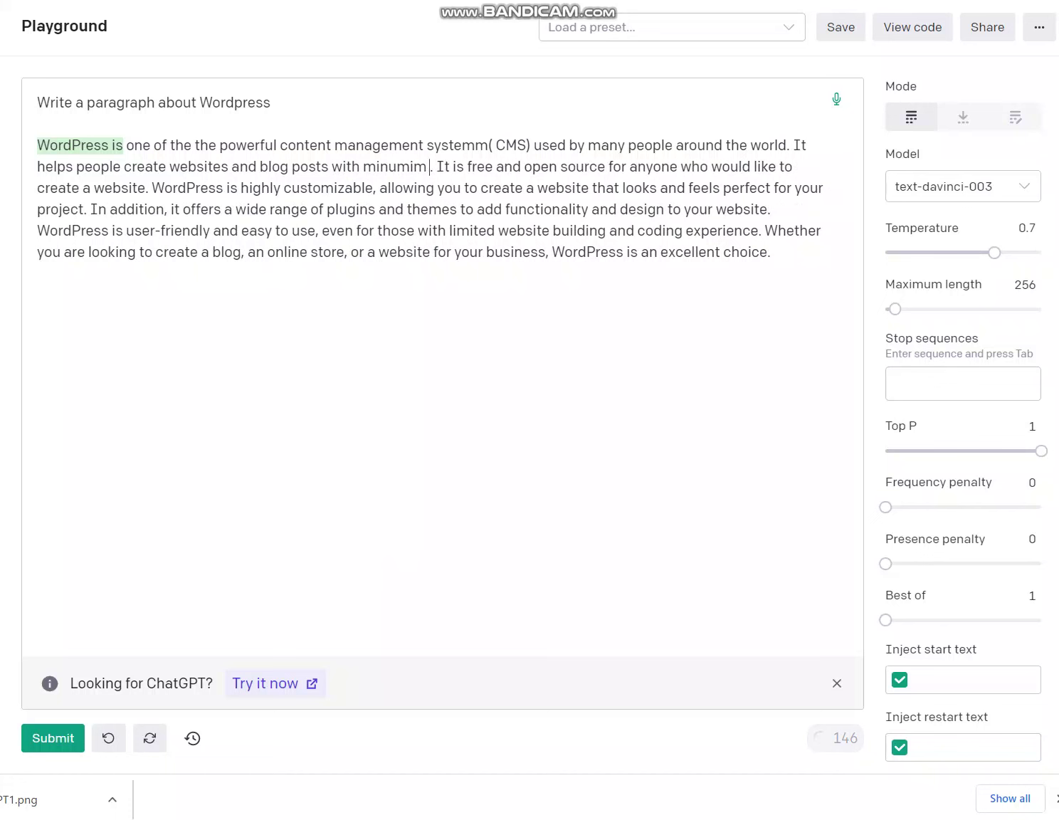
key(BackSpace)
key(BackSpace)
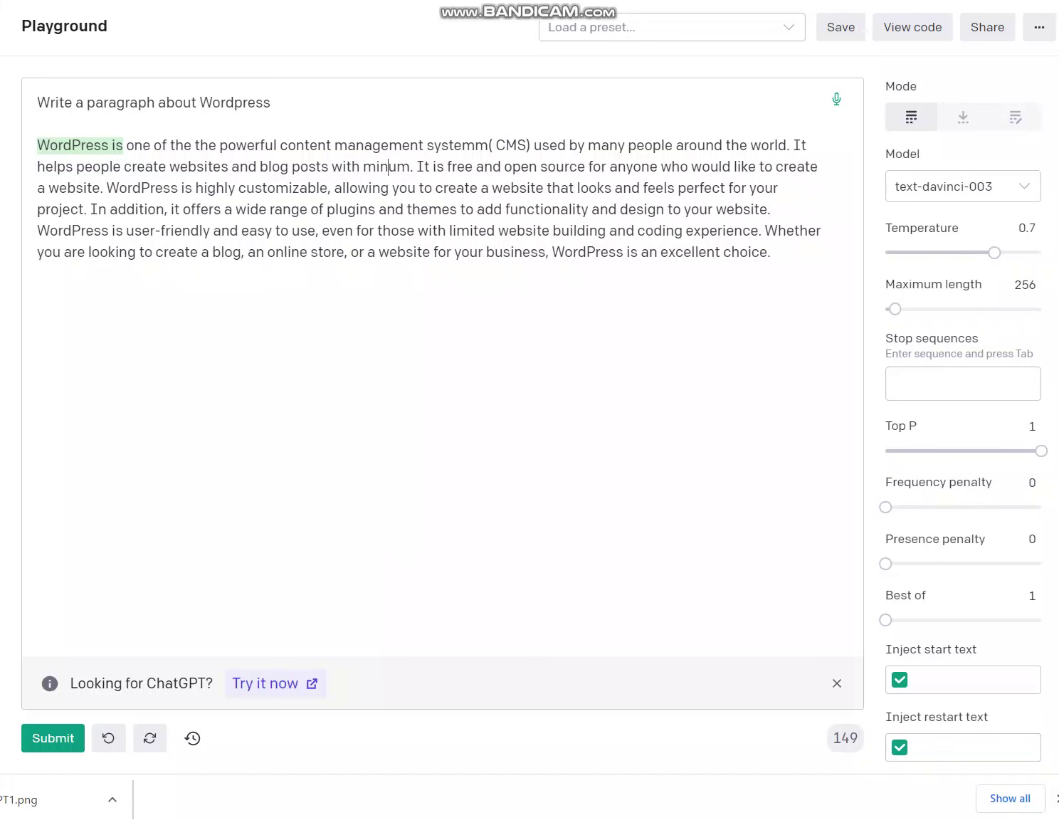
key(Delete)
text(i)
key(Right)
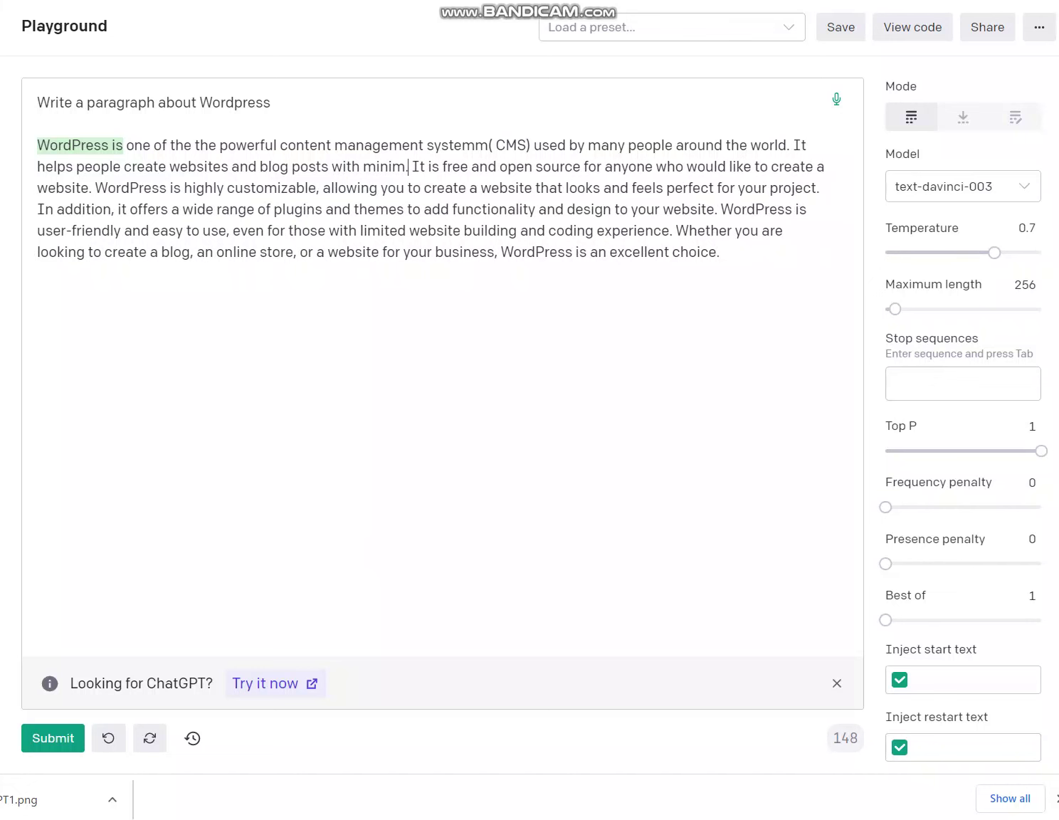
text(um effo)
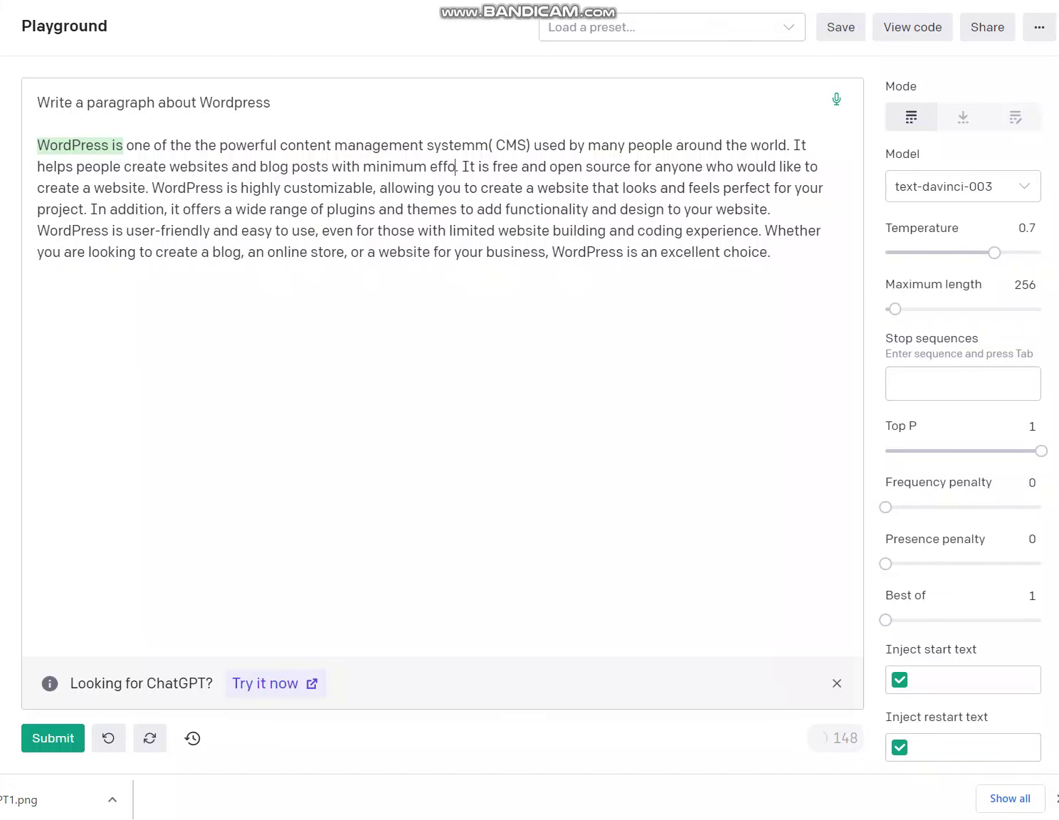
text(rts b)
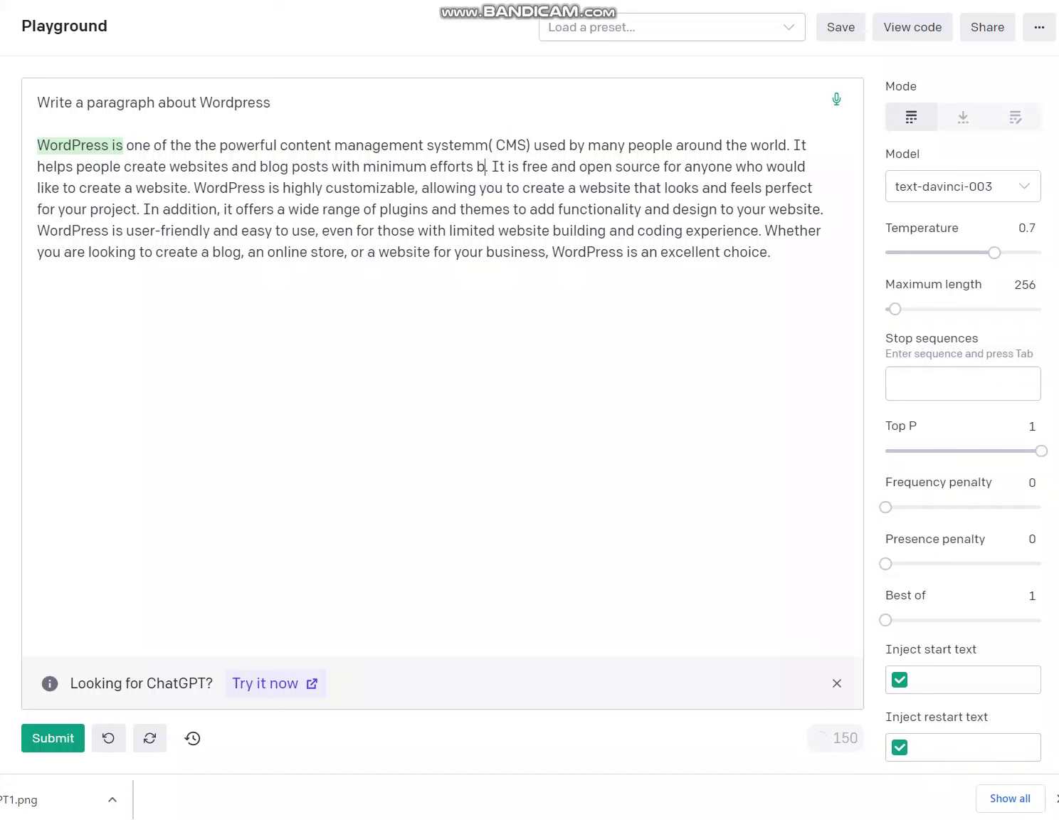
text(y taking )
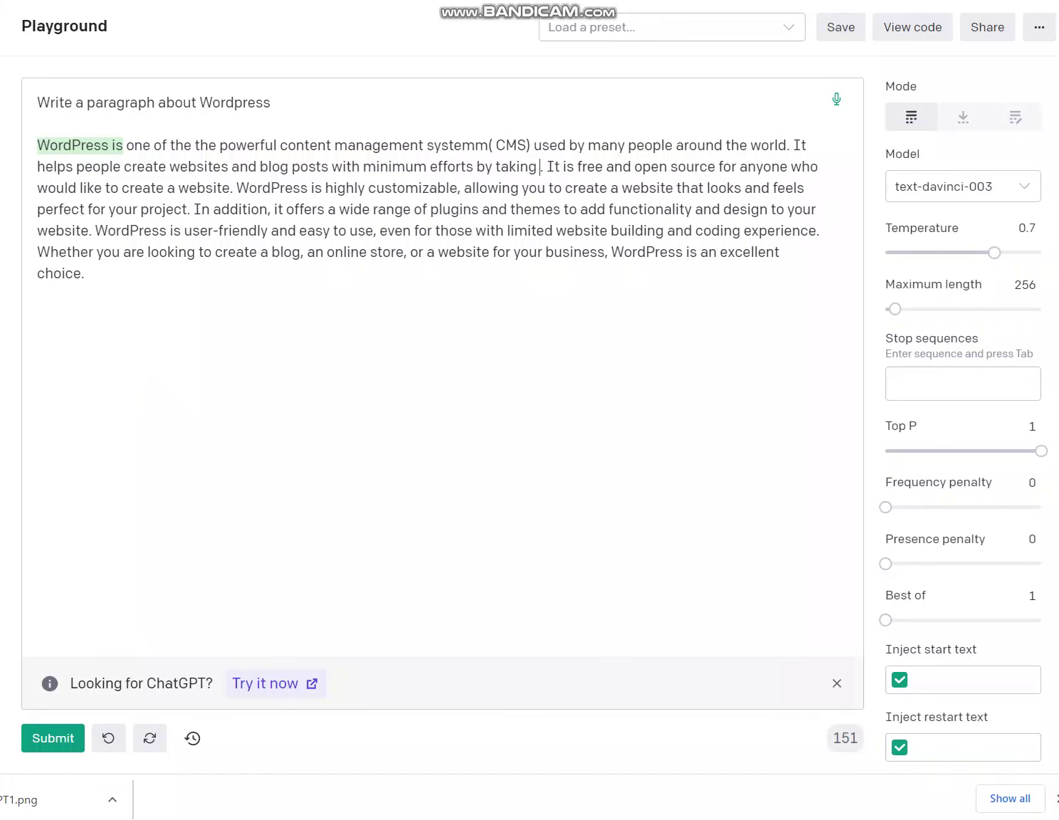
text( a few)
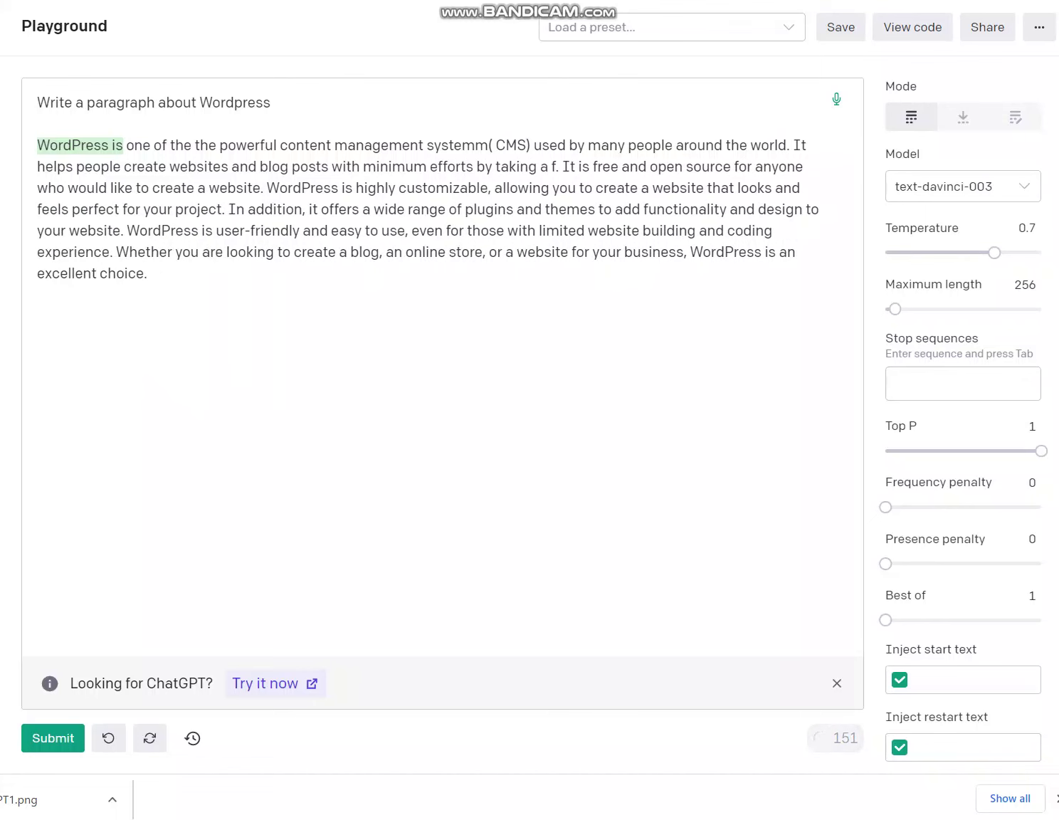
text( steps)
- Replace "It" at the start of the third sentence with "The cost of using Wordpress"
click(629, 167)
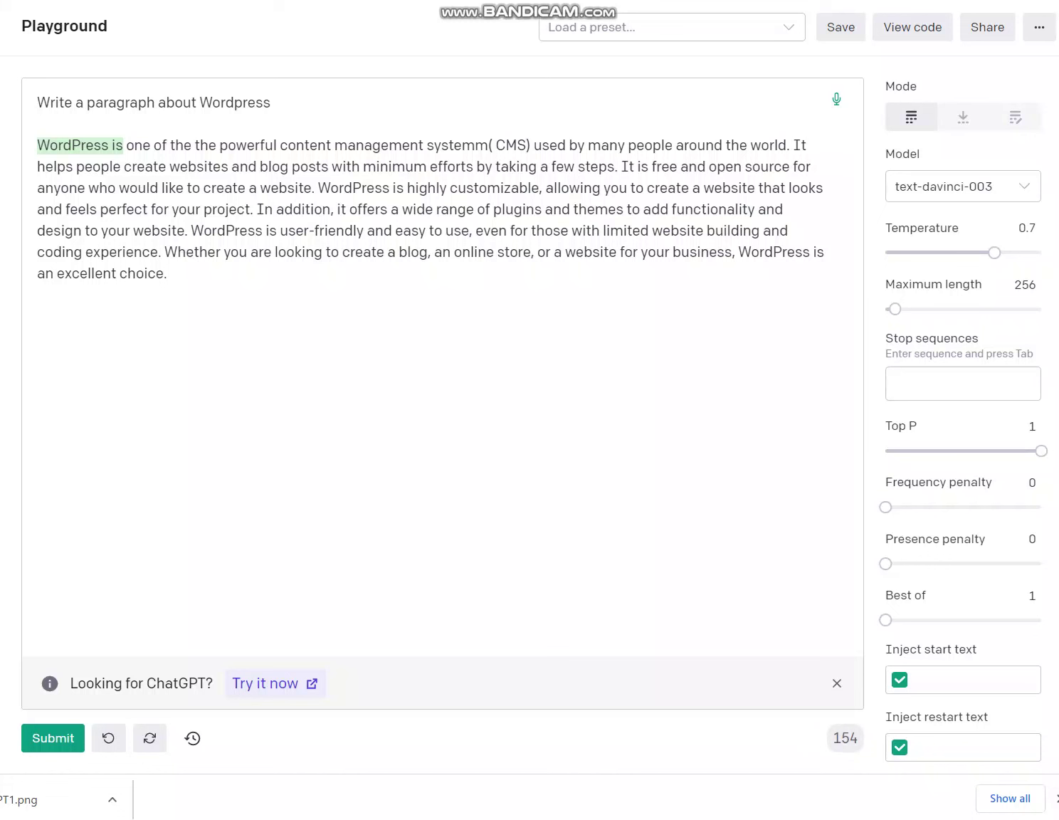
text(The )
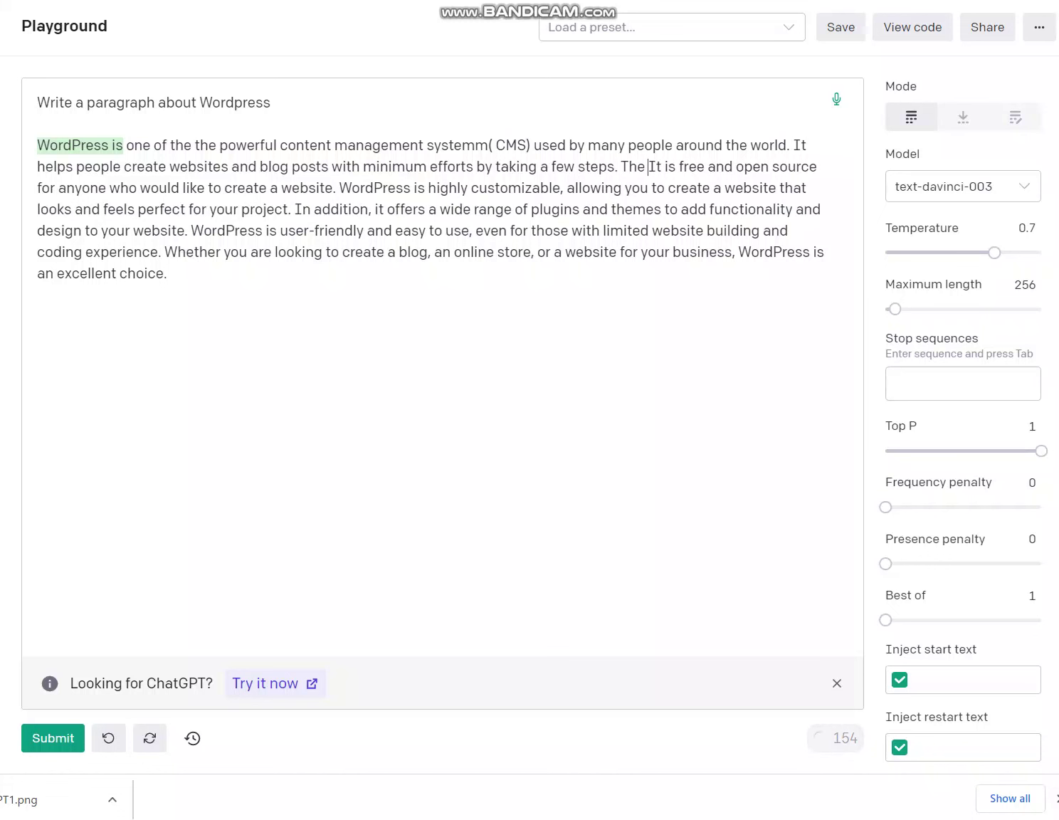
text(cost of )
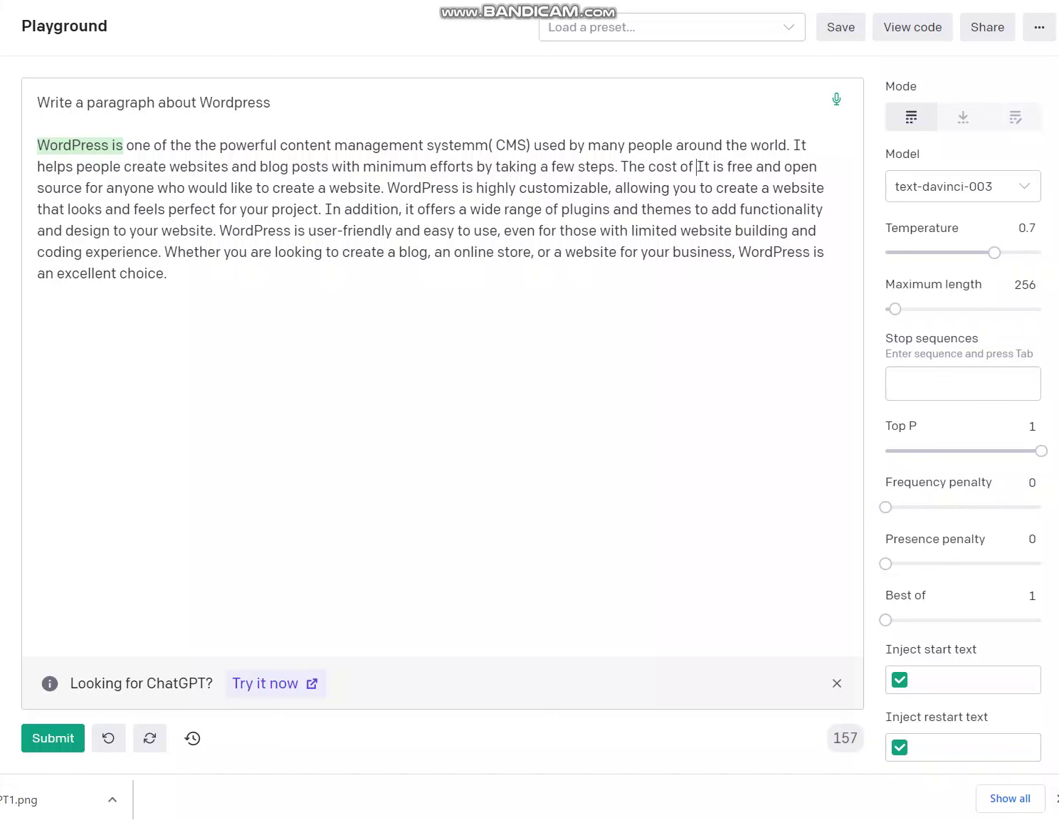
text(using Word)
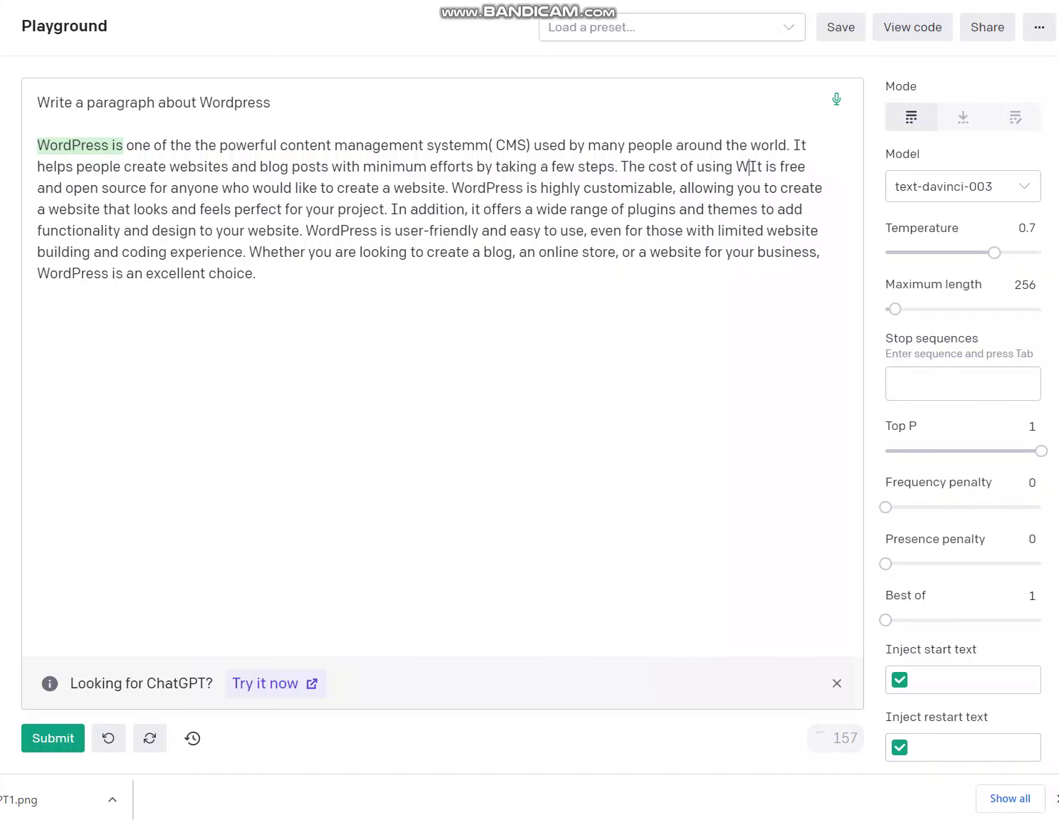
text(press)
key(Delete)
key(Delete)
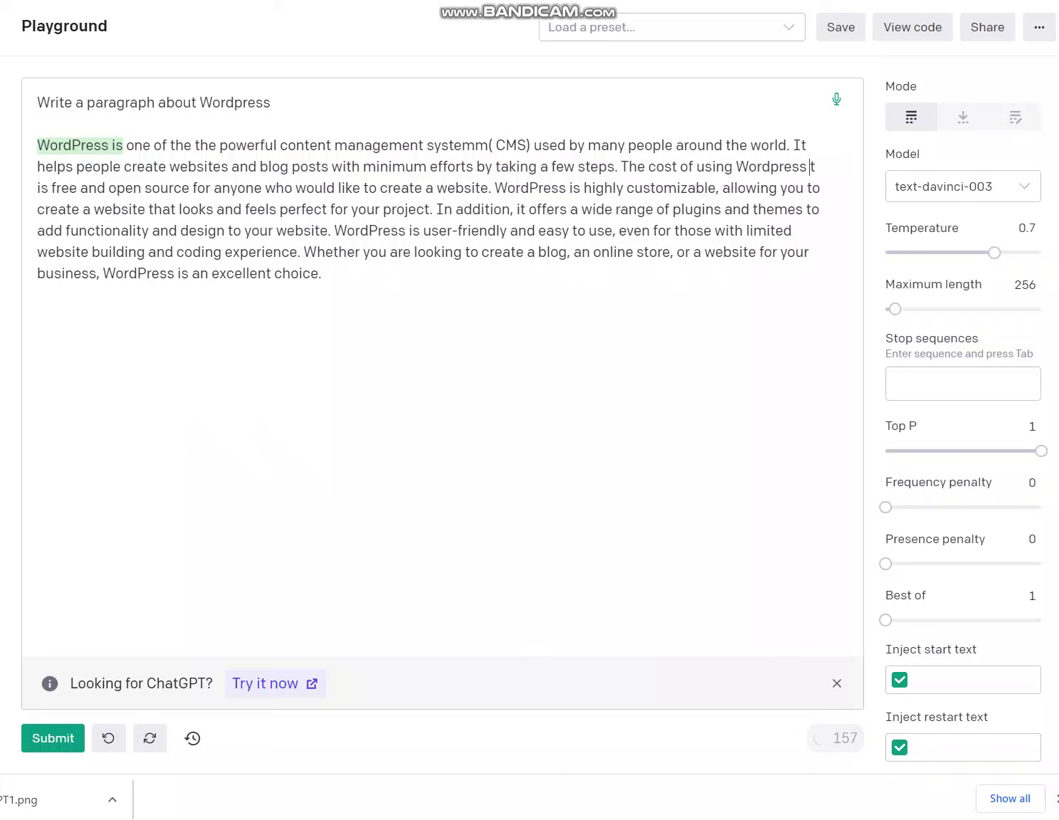
- Insert "of charge" after "free" in the third sentence
key(Right)
key(Right)
key(Right)
key(Right)
key(Right)
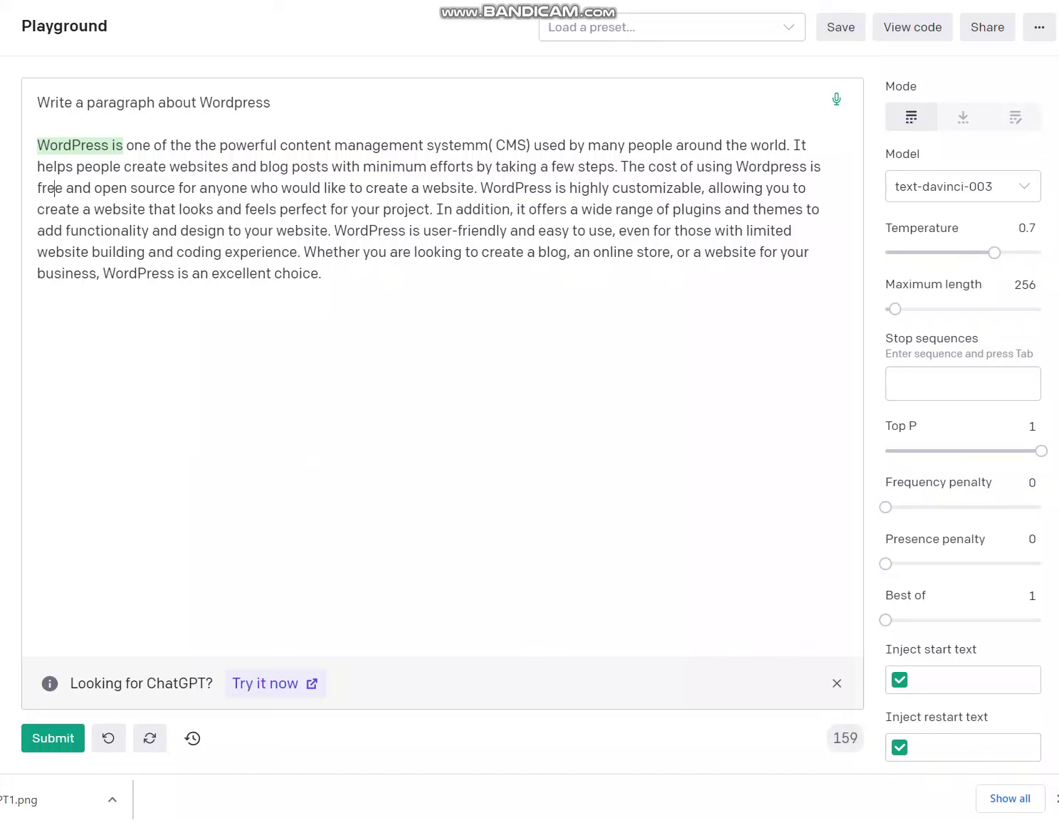
text(of charge)
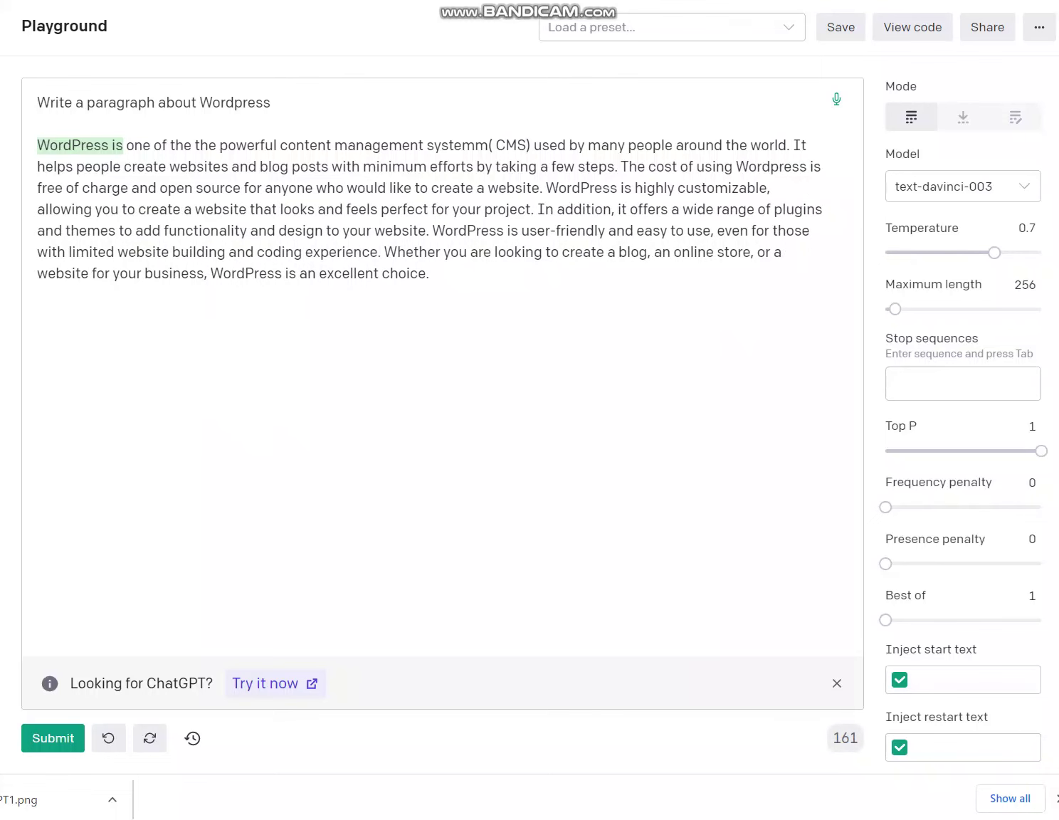
- Insert "unless one needs special featues such as usinging their own domain" after "free of charge"
key(Left)
text(unless on)
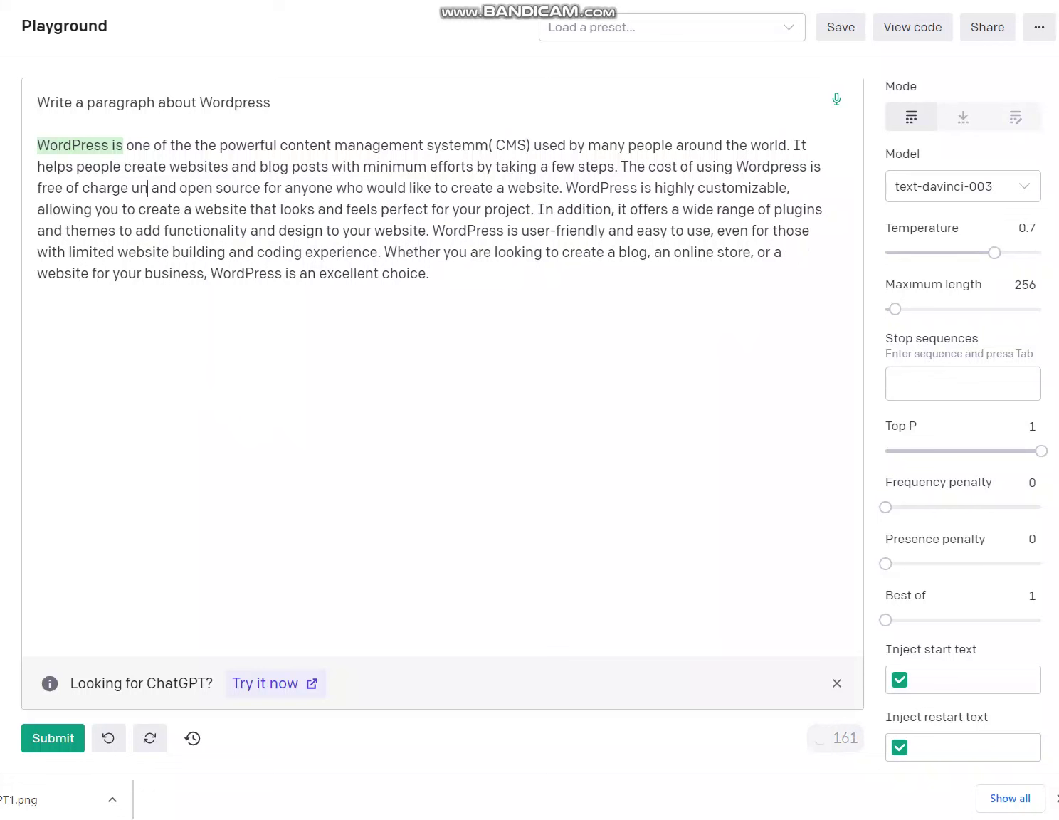
text(e need)
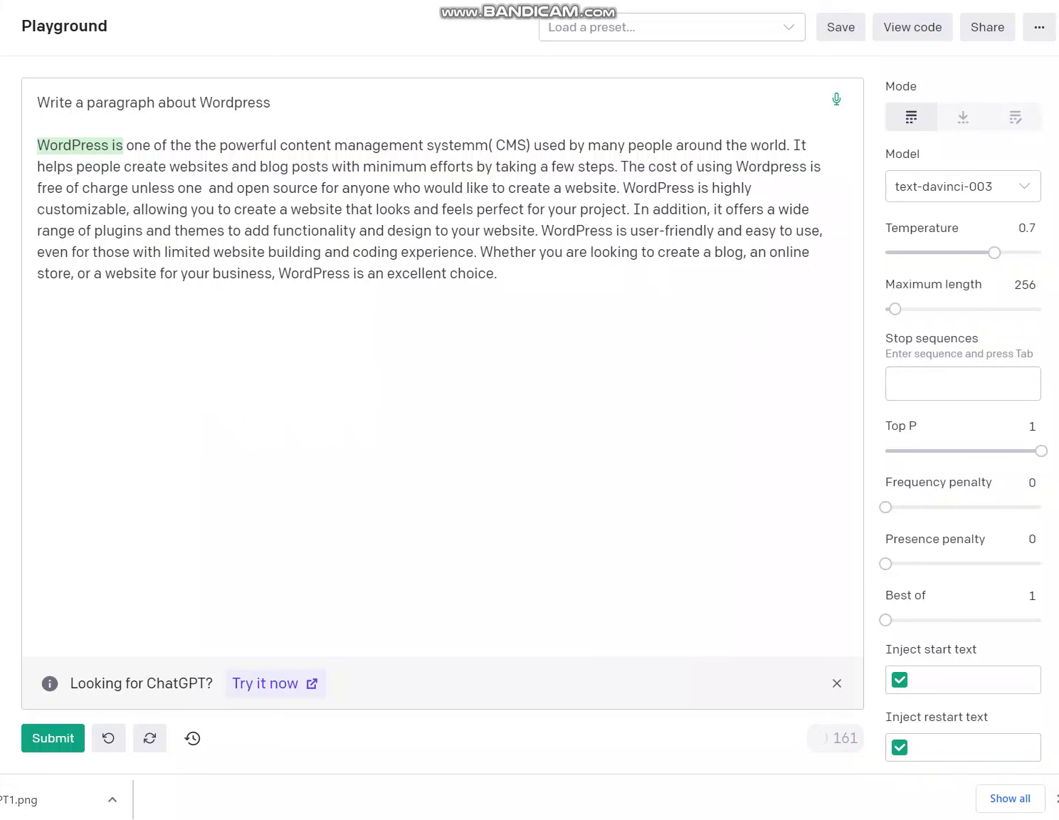
text(s )
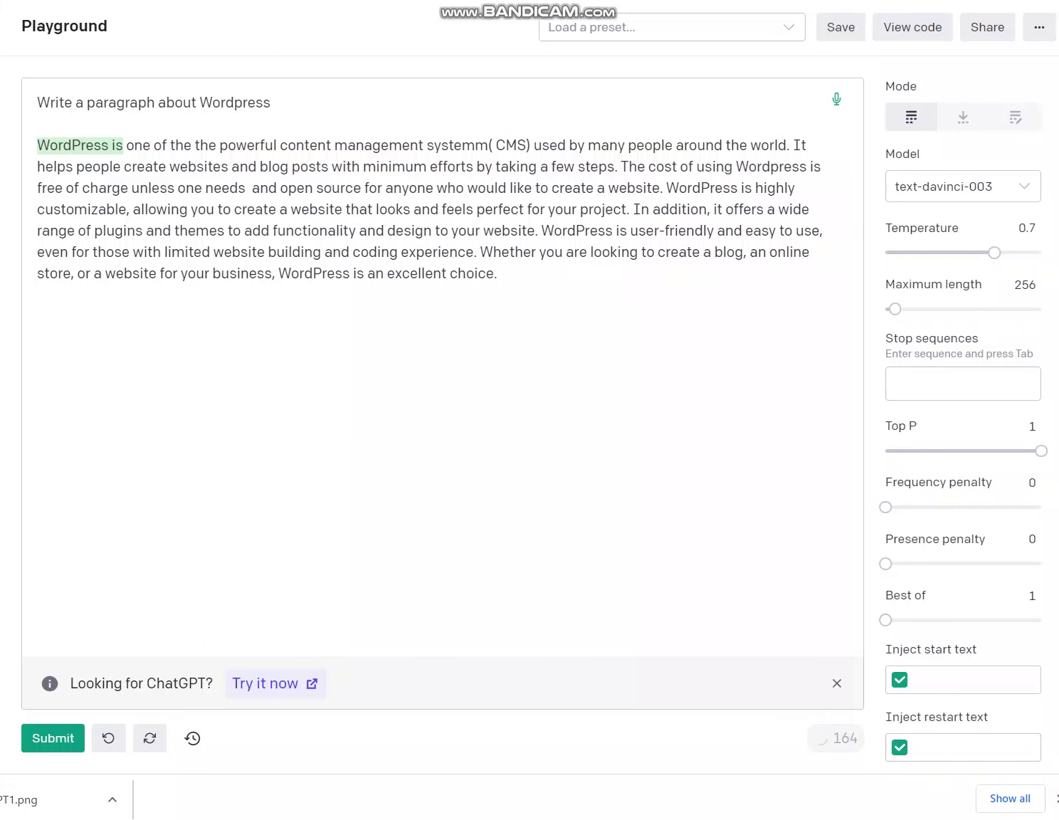
text(special featu)
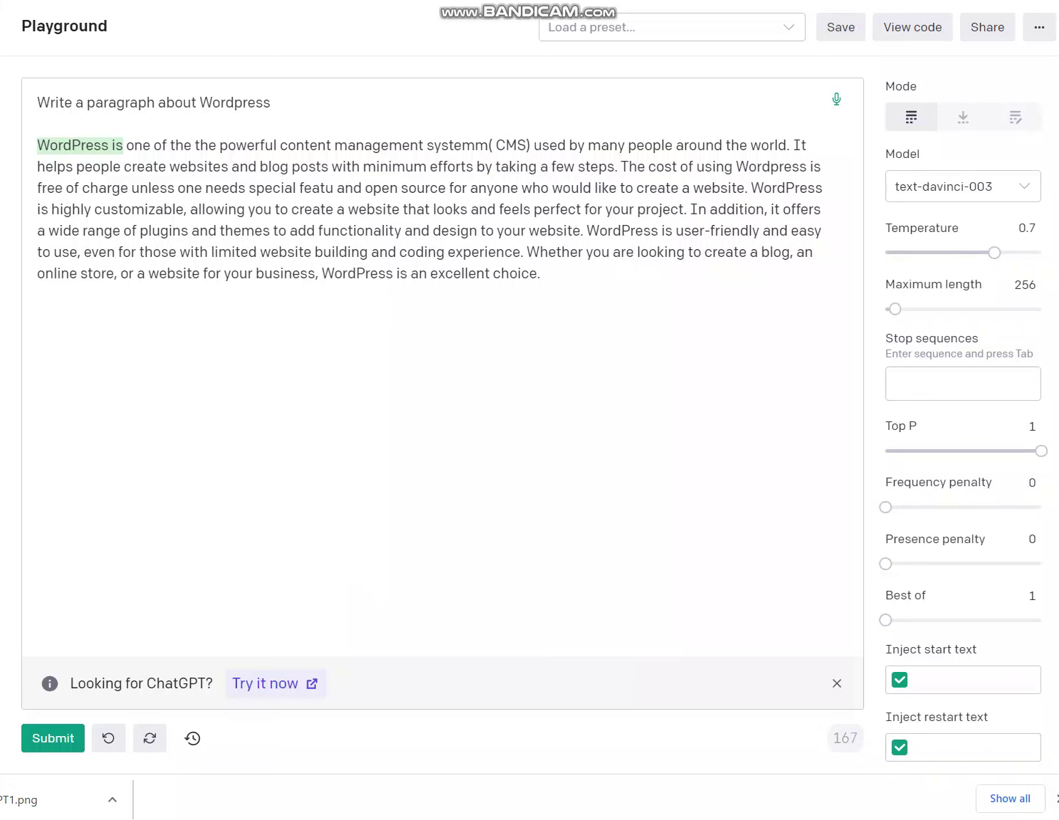
text(es such as)
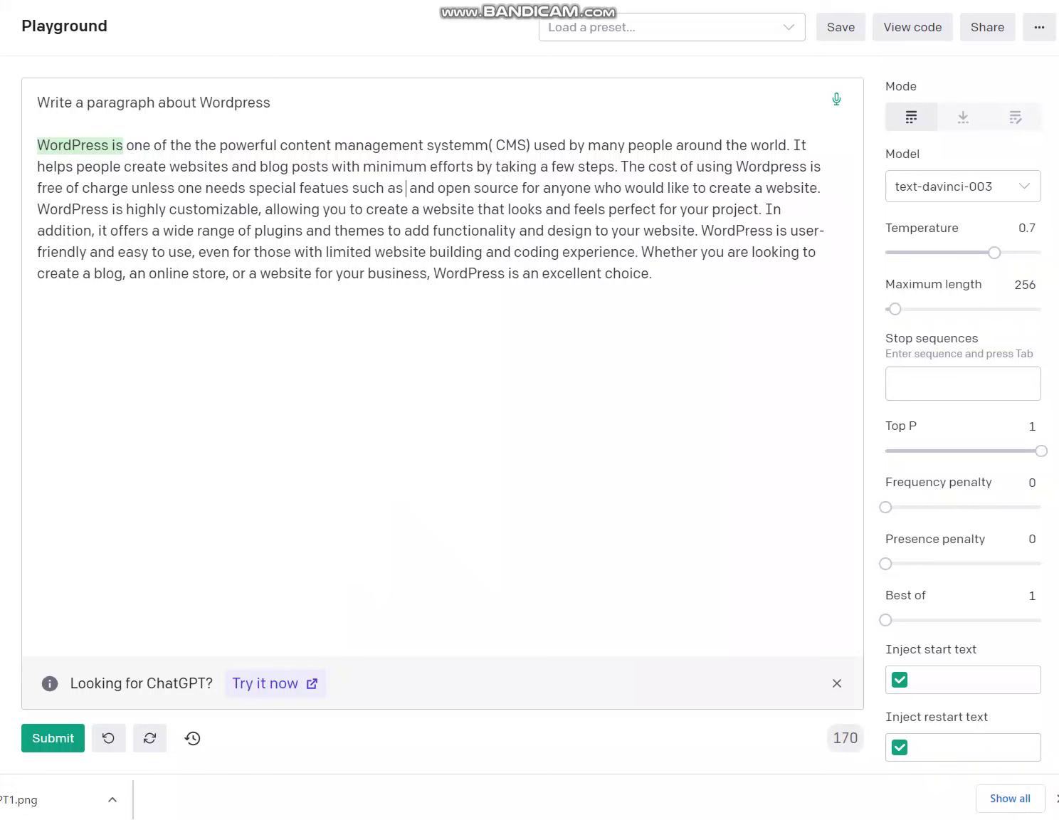
text( usinging the )
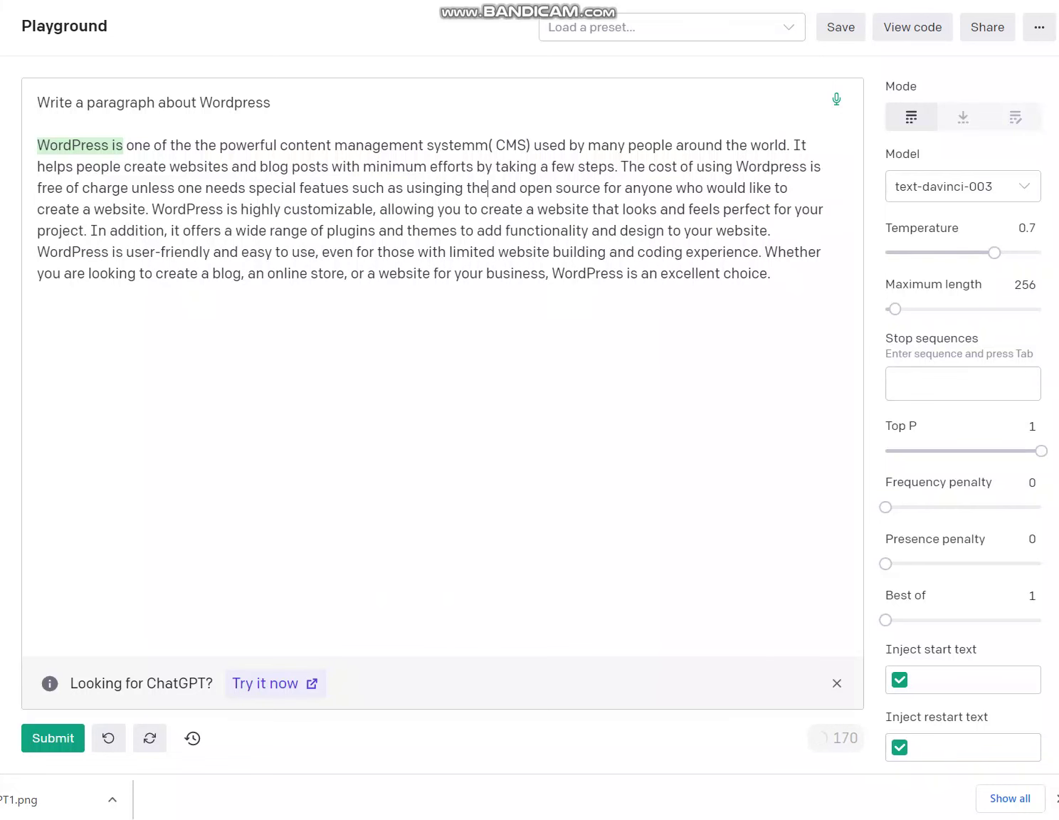
text(ir own domain)
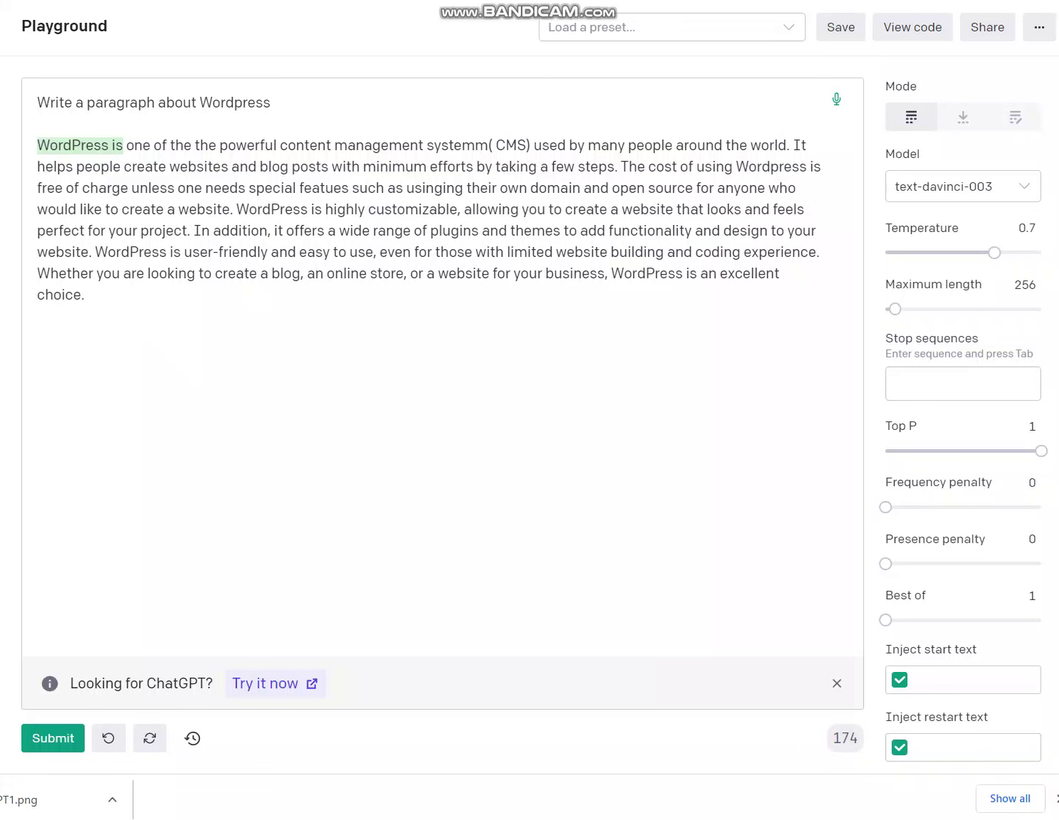
- End the sentence after "own domain" and replace the following "and" with "It is an" before "open source"
text(. It is)
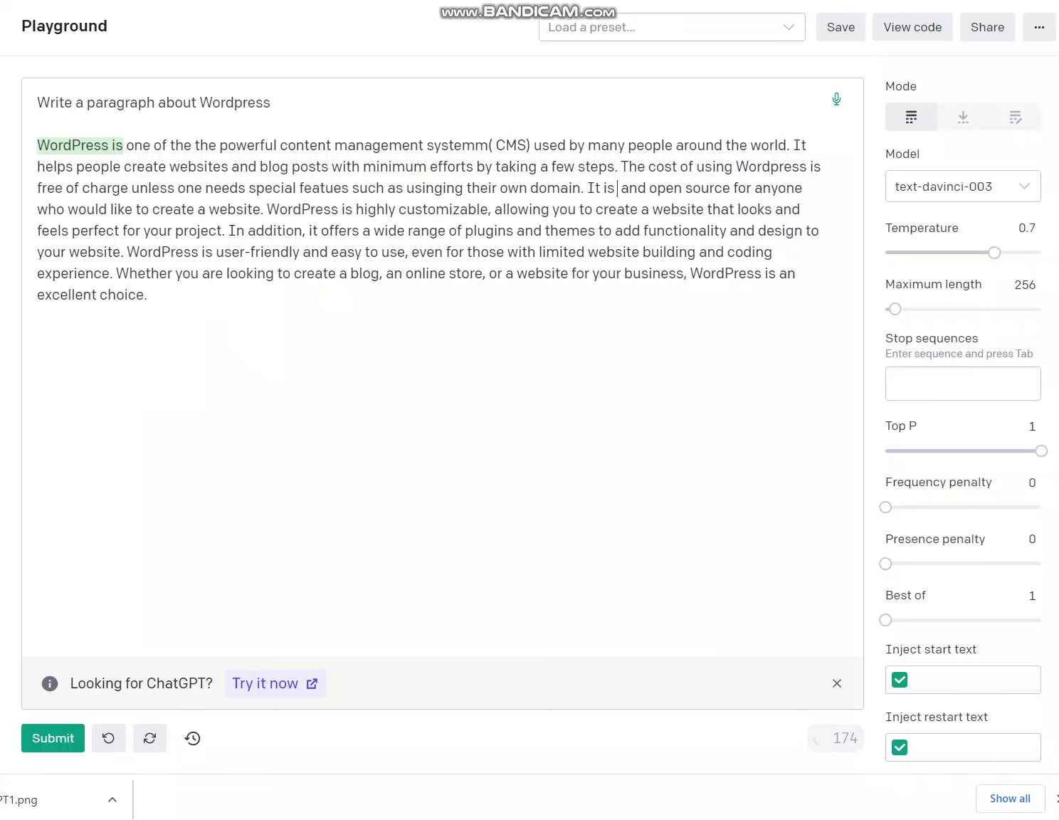
key(Delete)
key(Delete)
key(Delete)
key(Delete)
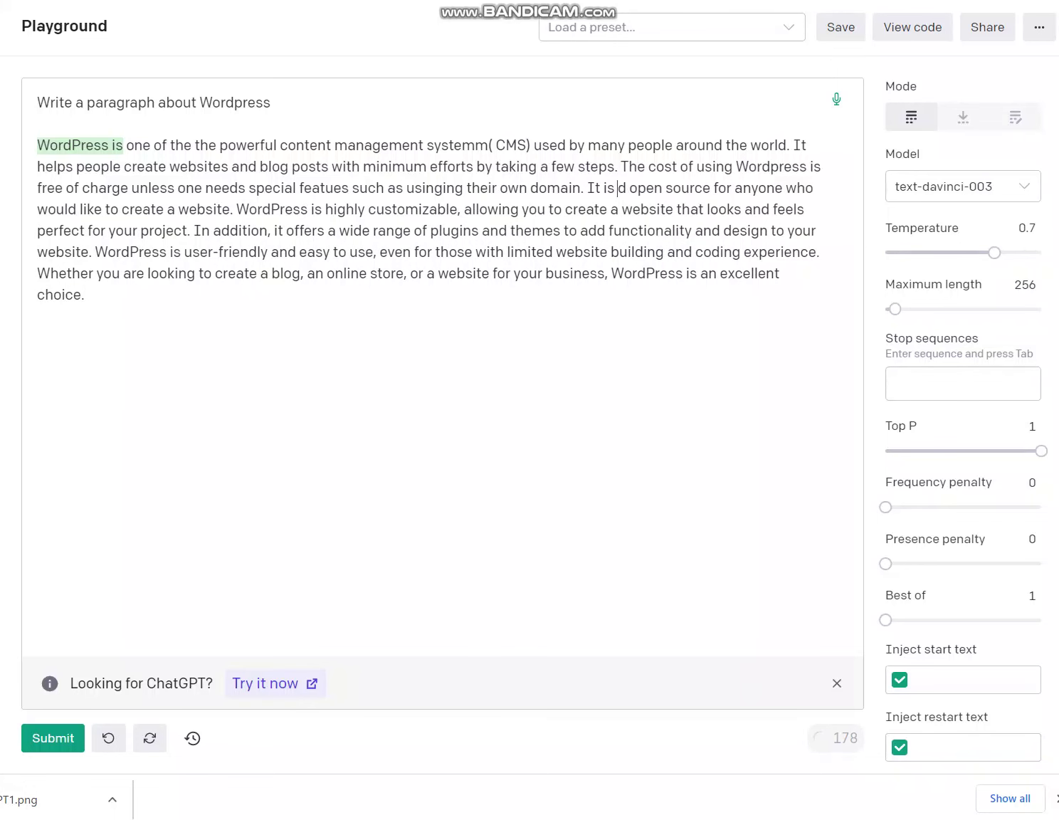
text(an)
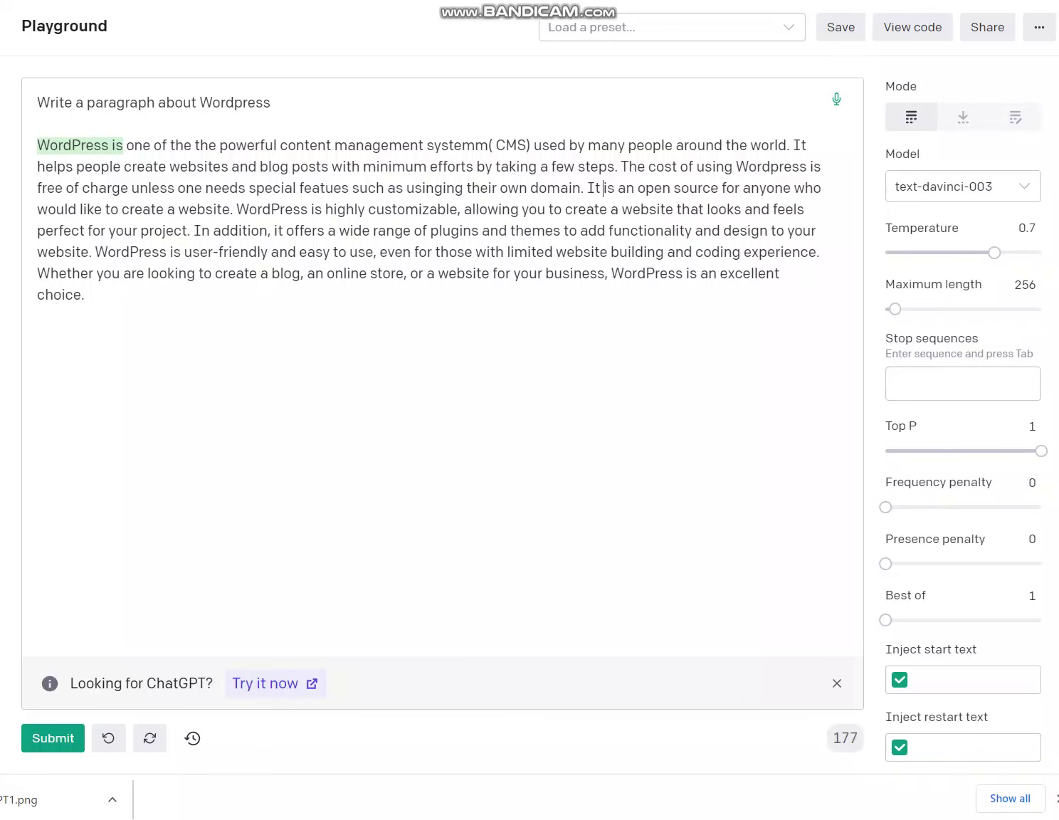
- Insert "Another great feature" before "It is an open source" at the start of the fourth sentence
click(588, 188)
text(On)
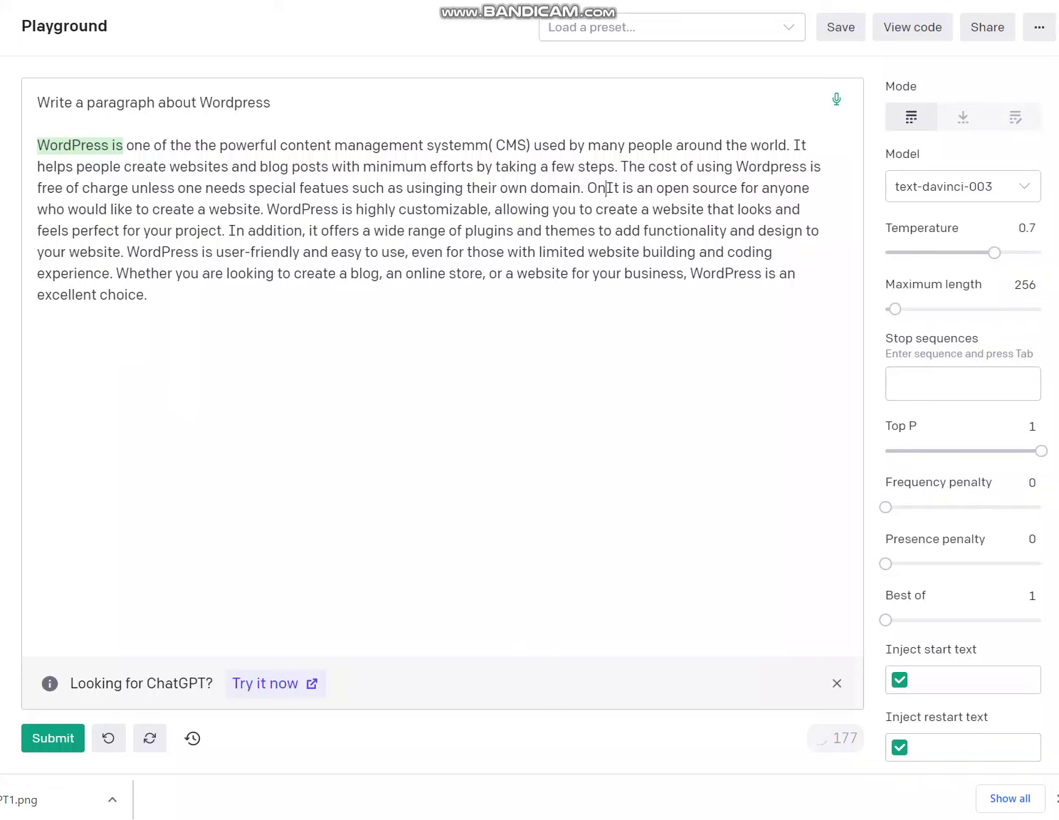
key(BackSpace)
key(BackSpace)
text(an)
key(BackSpace)
key(BackSpace)
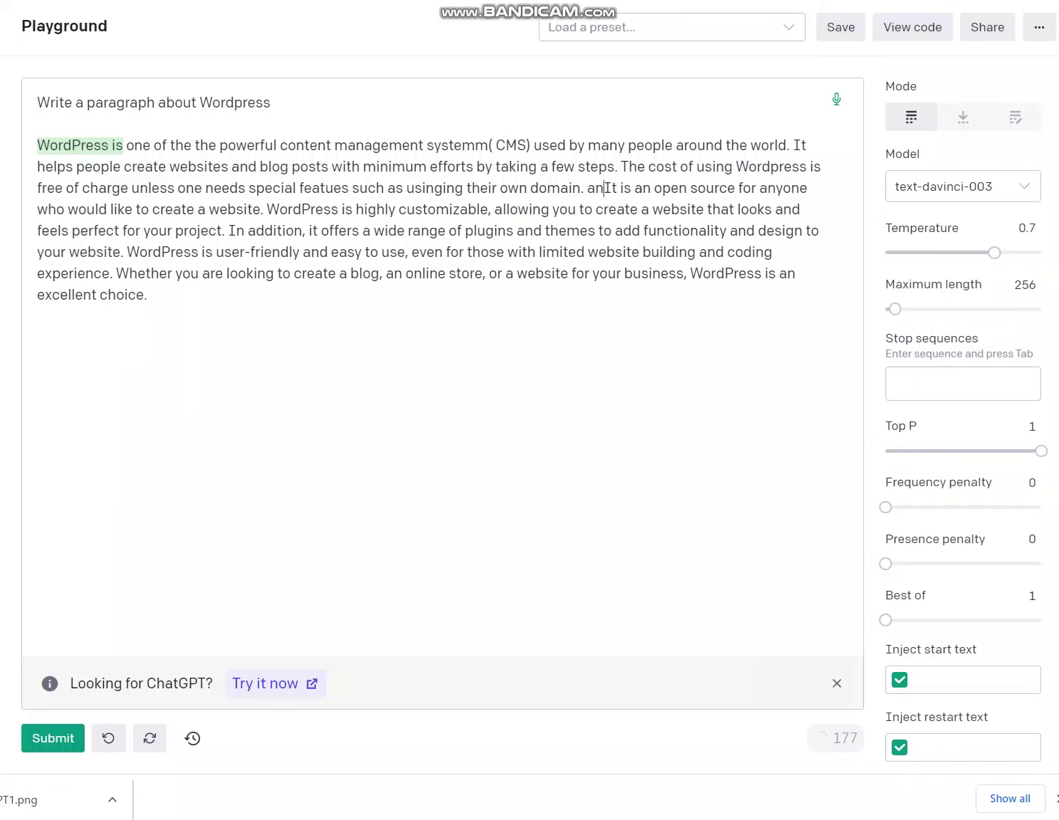
text(Another )
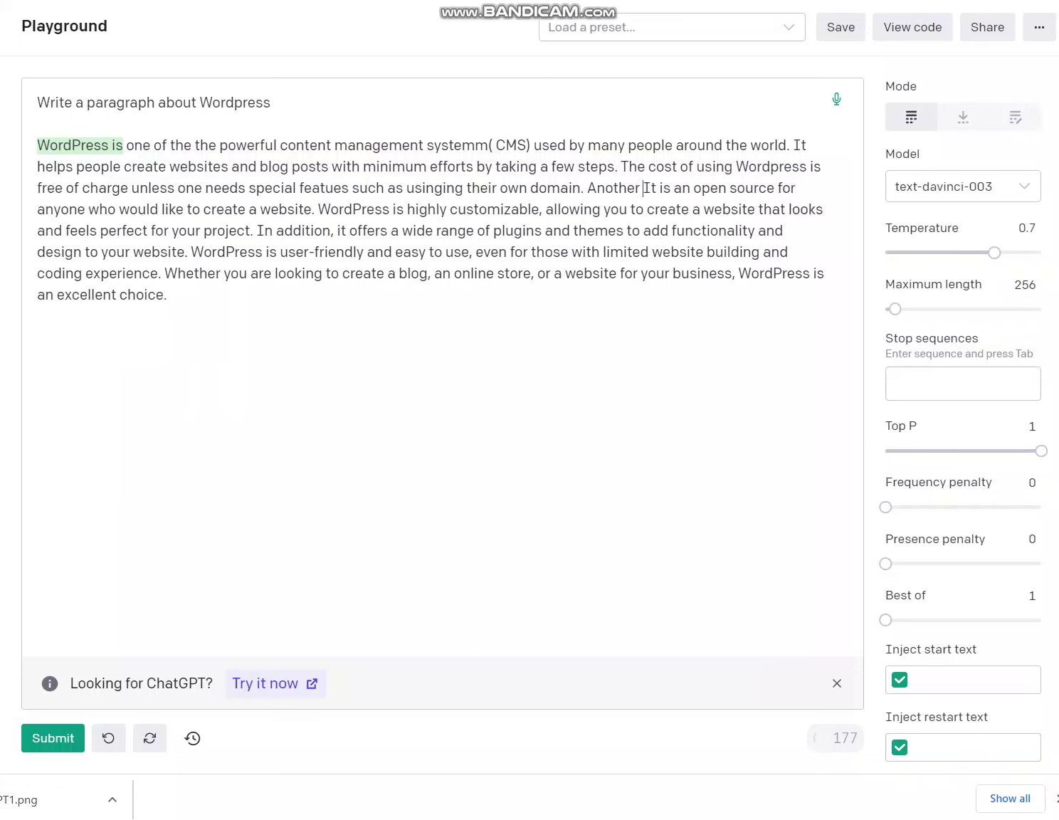
text(great )
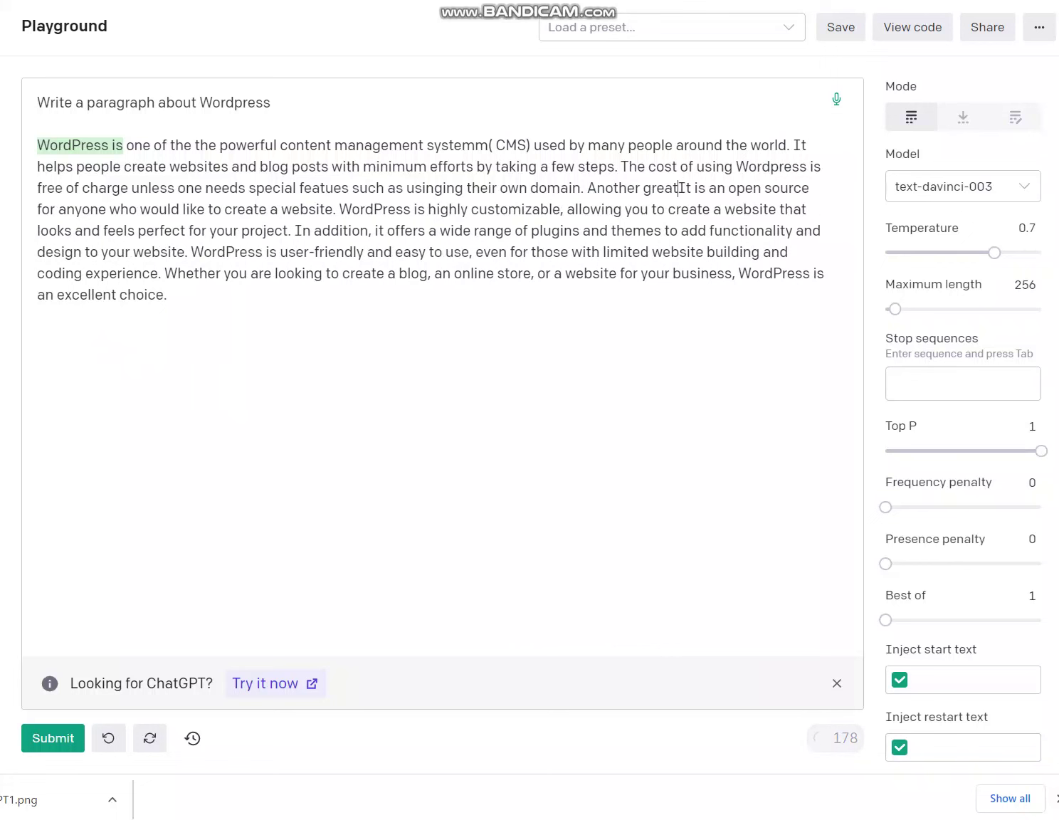
text(feature)
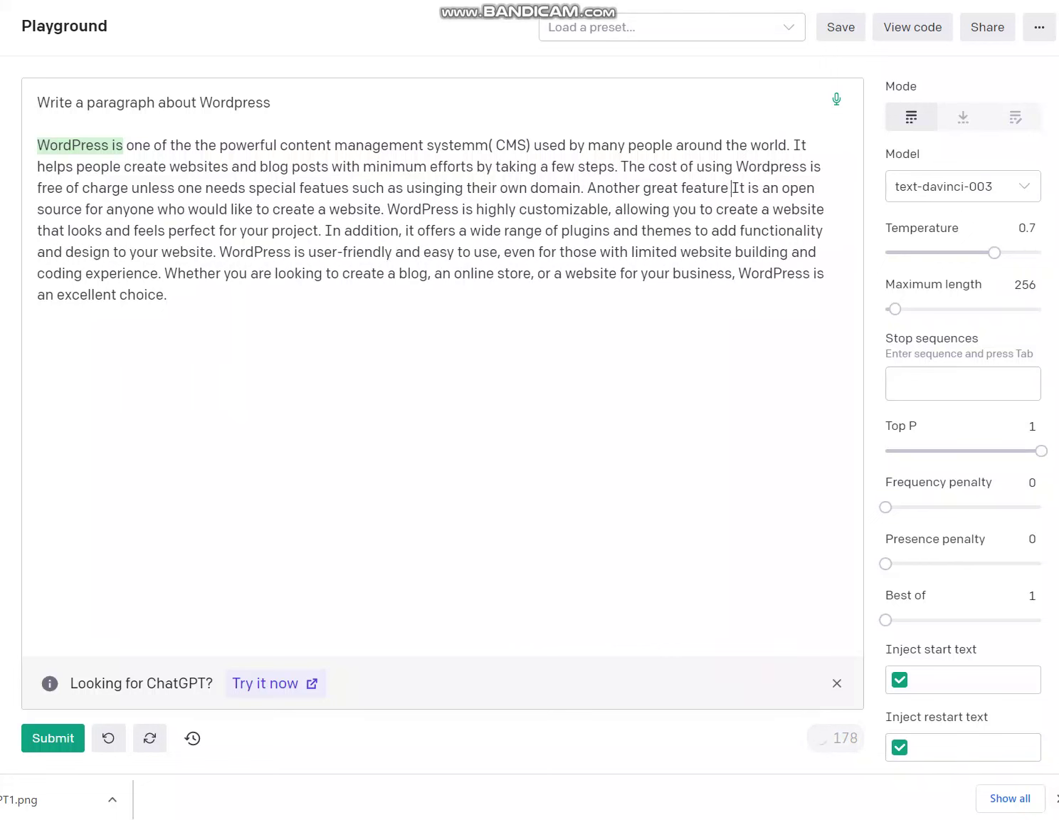
key(BackSpace)
key(BackSpace)
key(BackSpace)
key(BackSpace)
key(BackSpace)
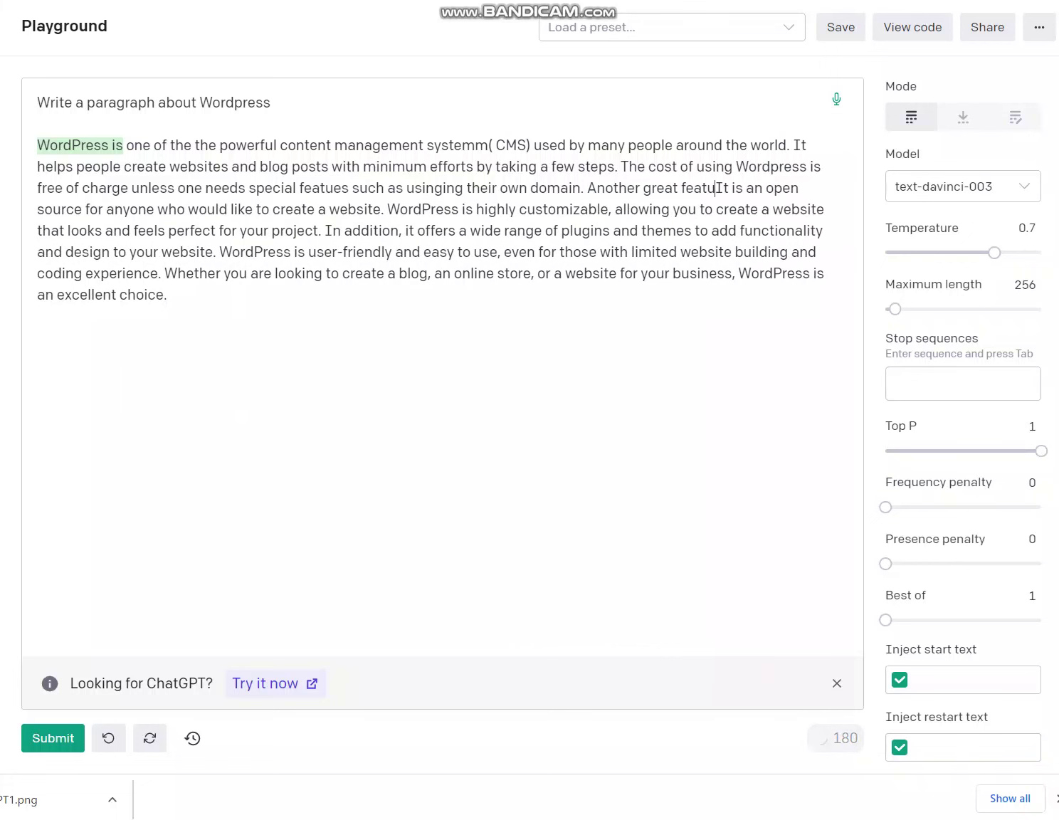
text(ture)
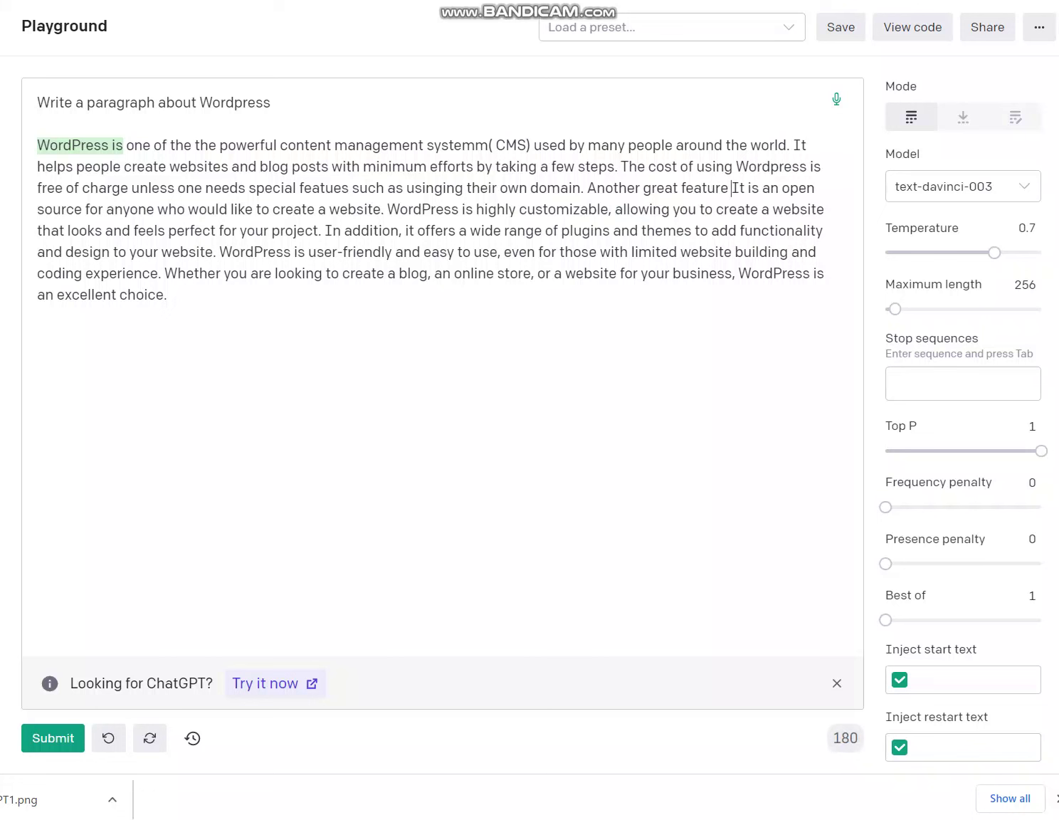
- Replace "It" after "Another great feature" with "of Wordpress", keeping "is" before "an open source"
key(Delete)
key(Delete)
key(Delete)
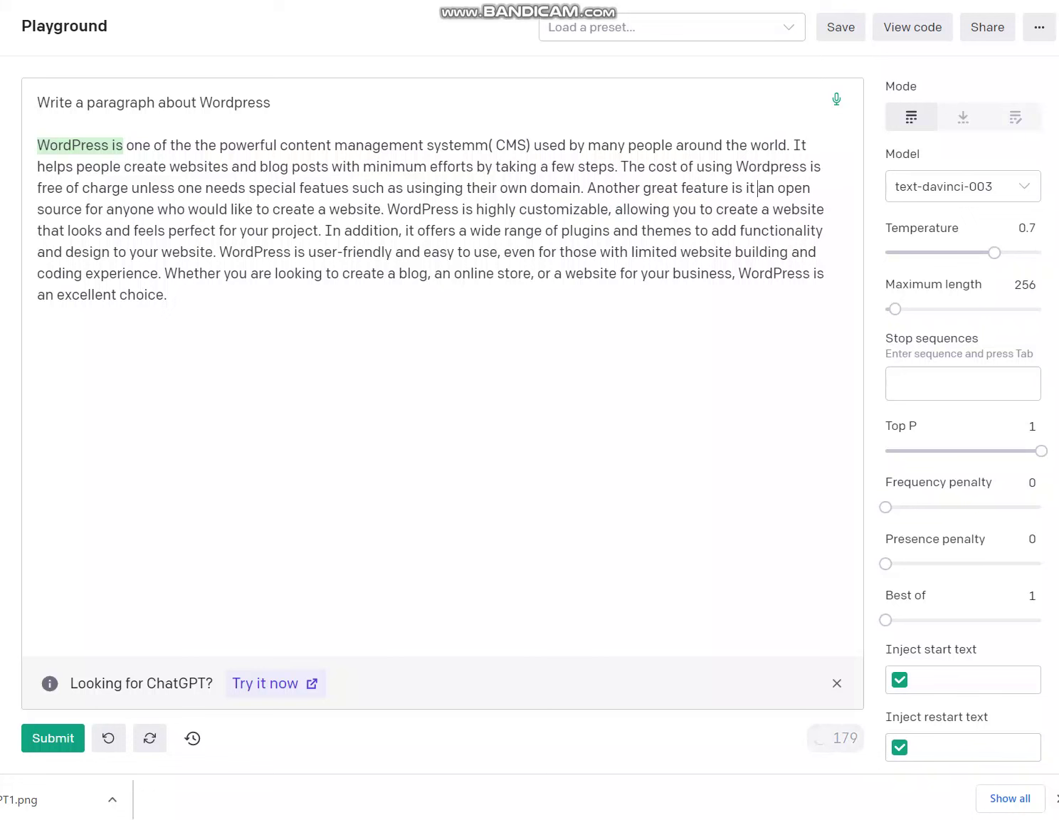
text(W)
key(BackSpace)
key(BackSpace)
key(BackSpace)
key(BackSpace)
text(of Wordpress)
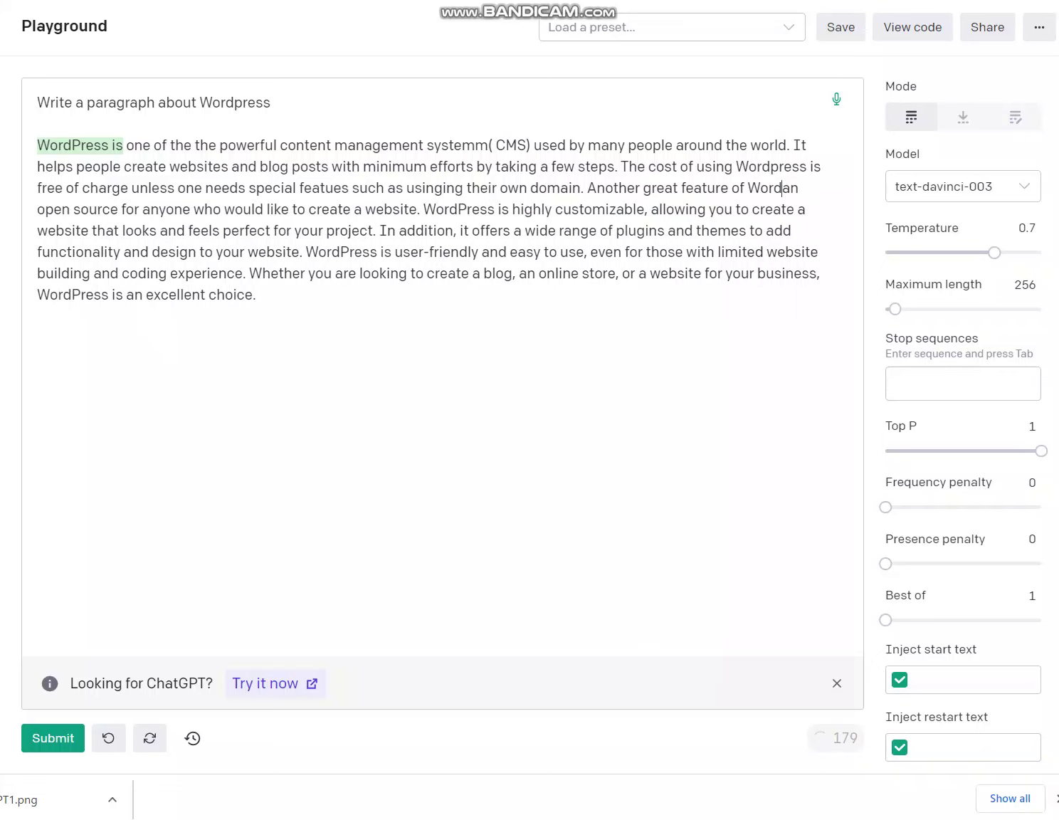
text( is)
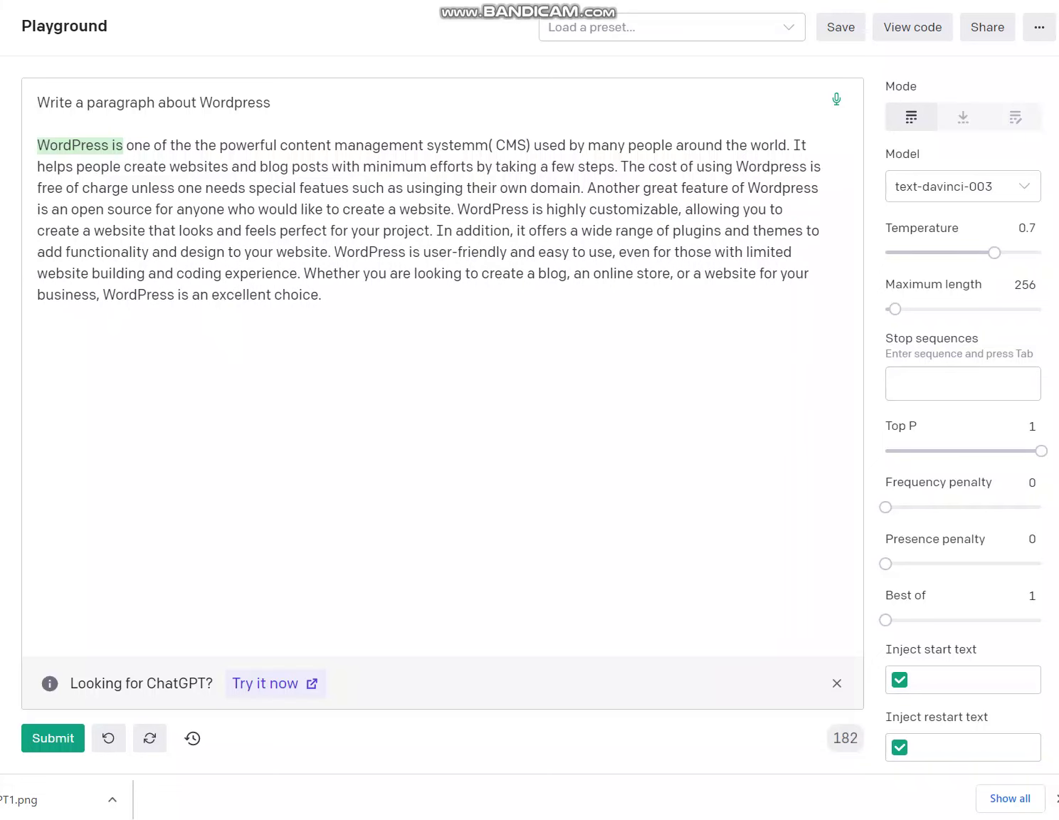
- Add "architecture" after "open source" and replace the following "for" with "that" before "anyone"
click(153, 209)
text(arch)
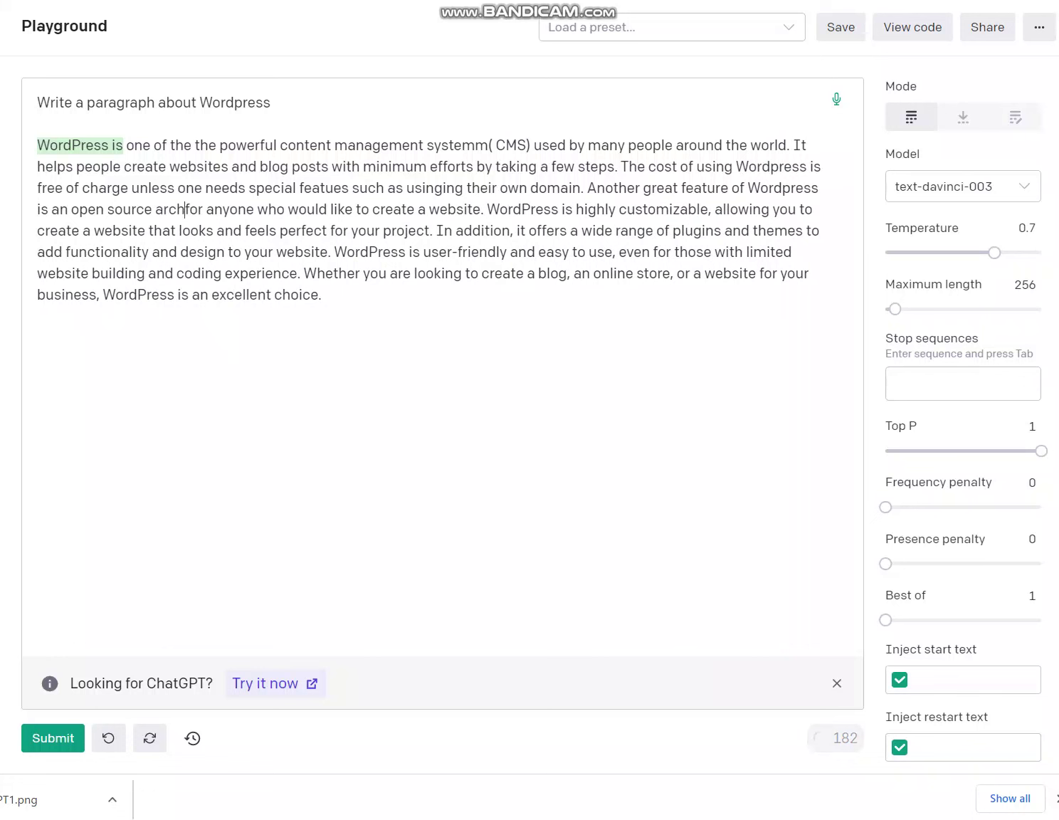
text(itecture)
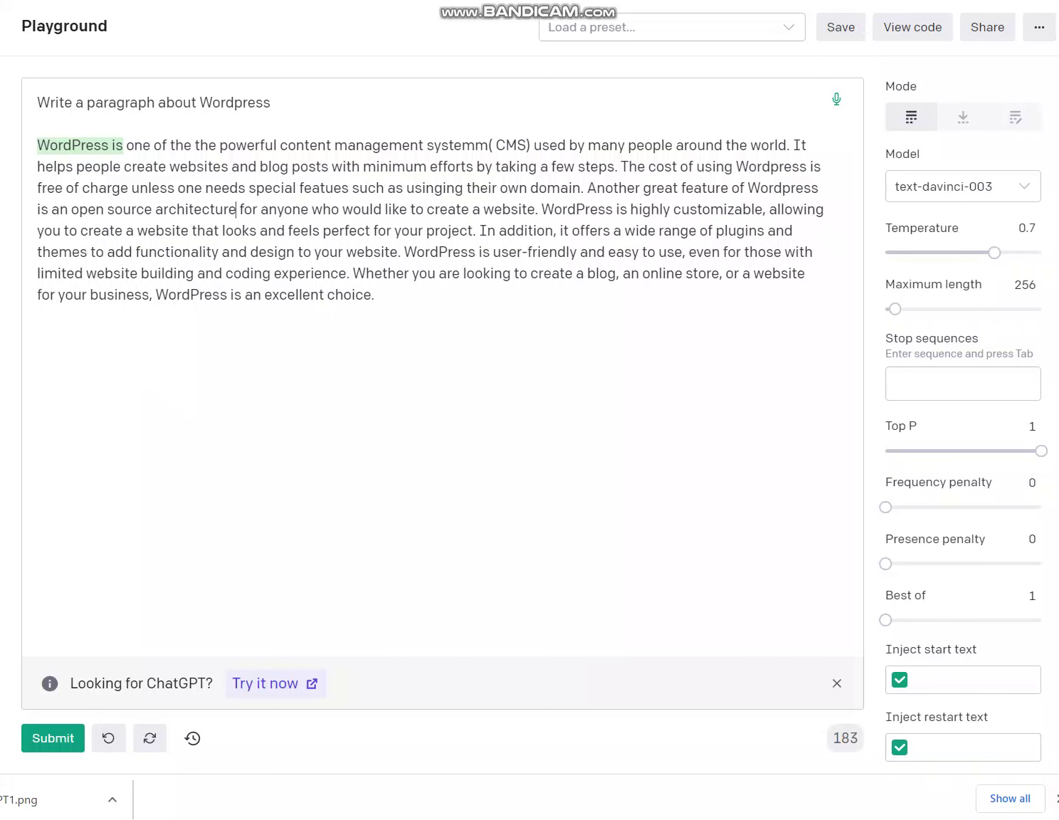
text(that)
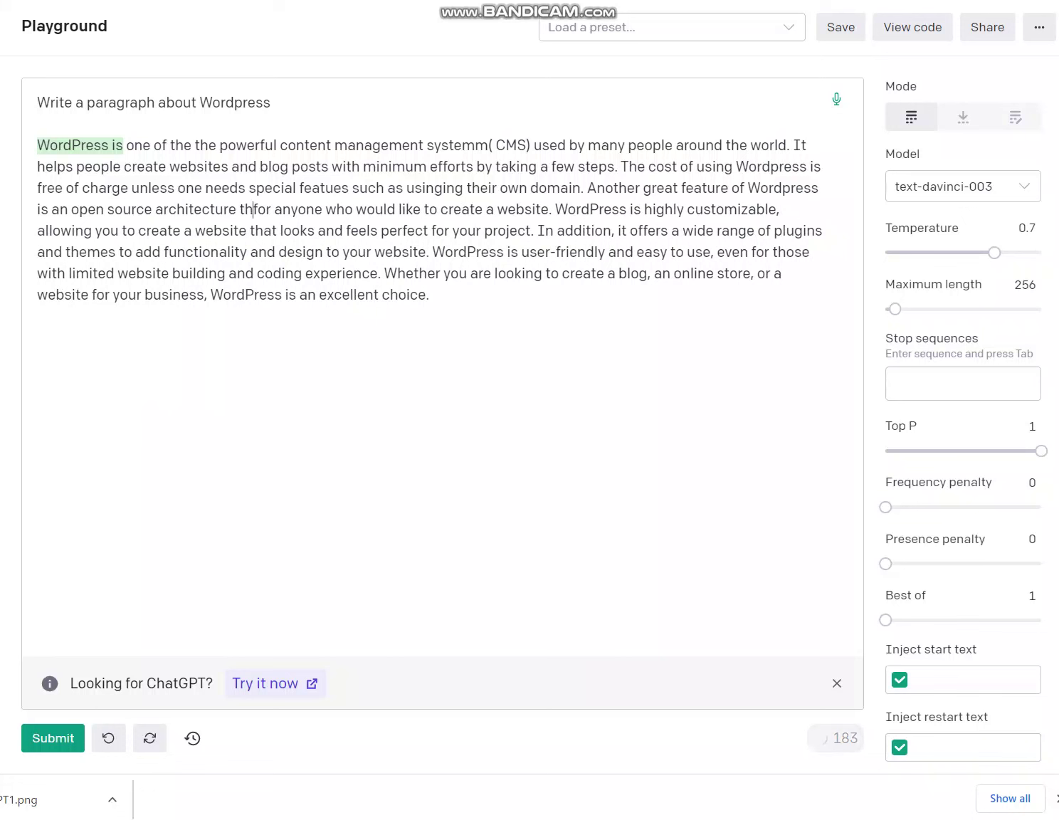
key(Delete)
key(Delete)
key(Delete)
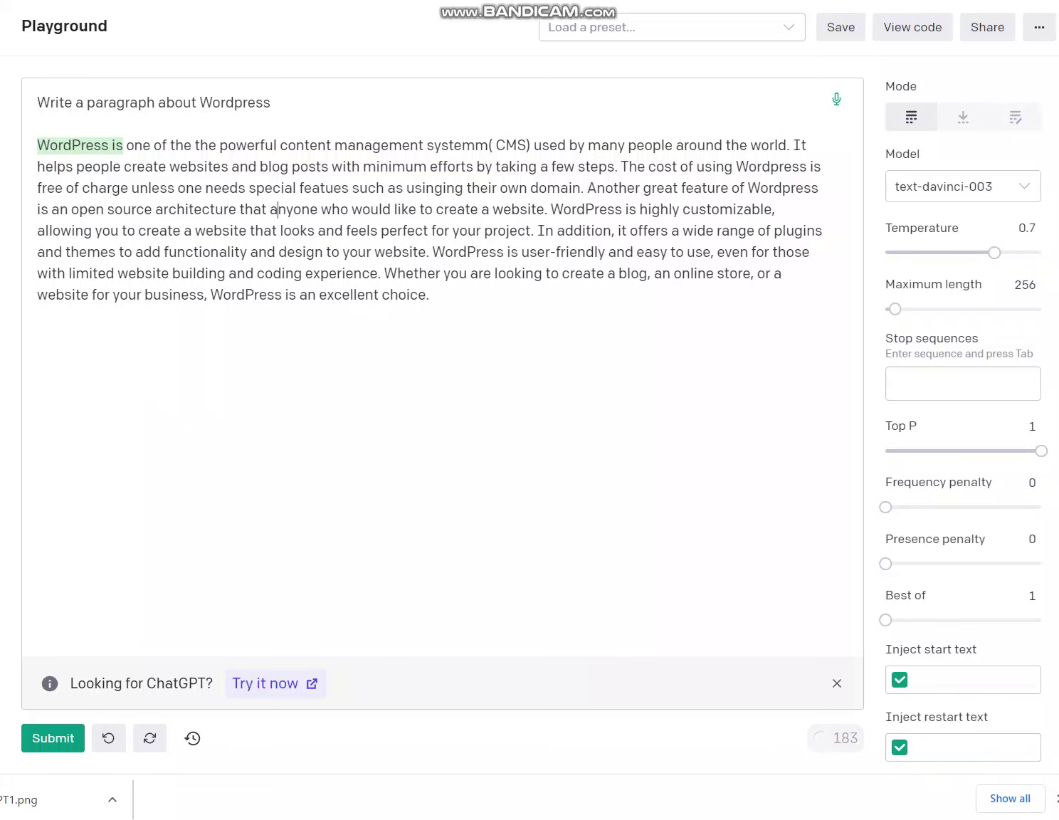
- Write "can utilize it in" after "anyone who", overwriting the beginning of "would" in the fourth sentence
click(363, 209)
text(cna)
key(BackSpace)
key(BackSpace)
key(BackSpace)
key(BackSpace)
text(can)
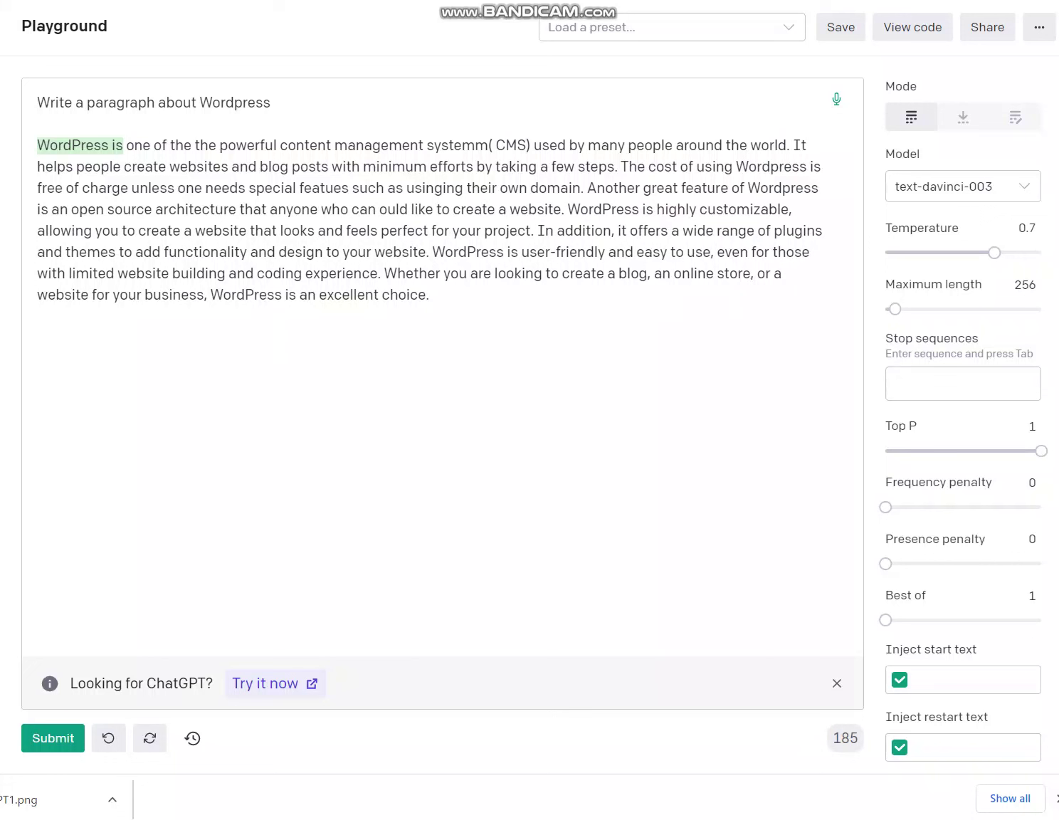
key(Left)
key(Delete)
key(Delete)
text(utili)
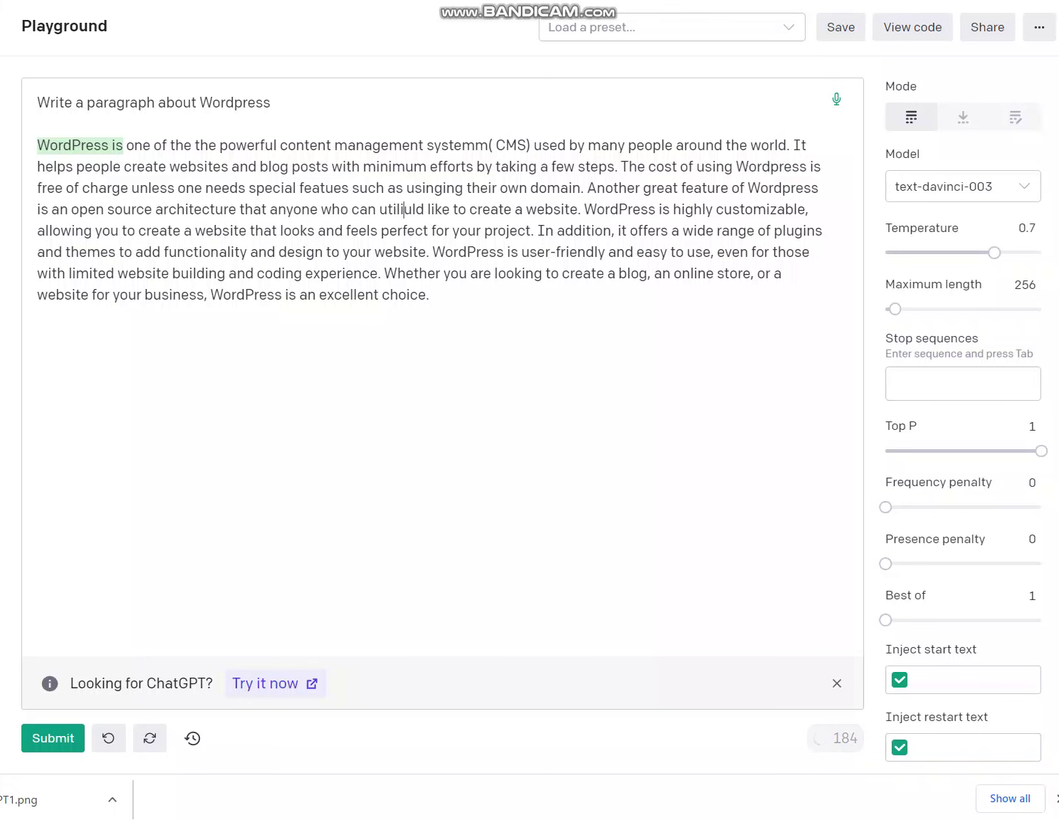
text(ze it as te)
key(BackSpace)
key(BackSpace)
key(BackSpace)
key(BackSpace)
key(BackSpace)
key(BackSpace)
key(BackSpace)
key(BackSpace)
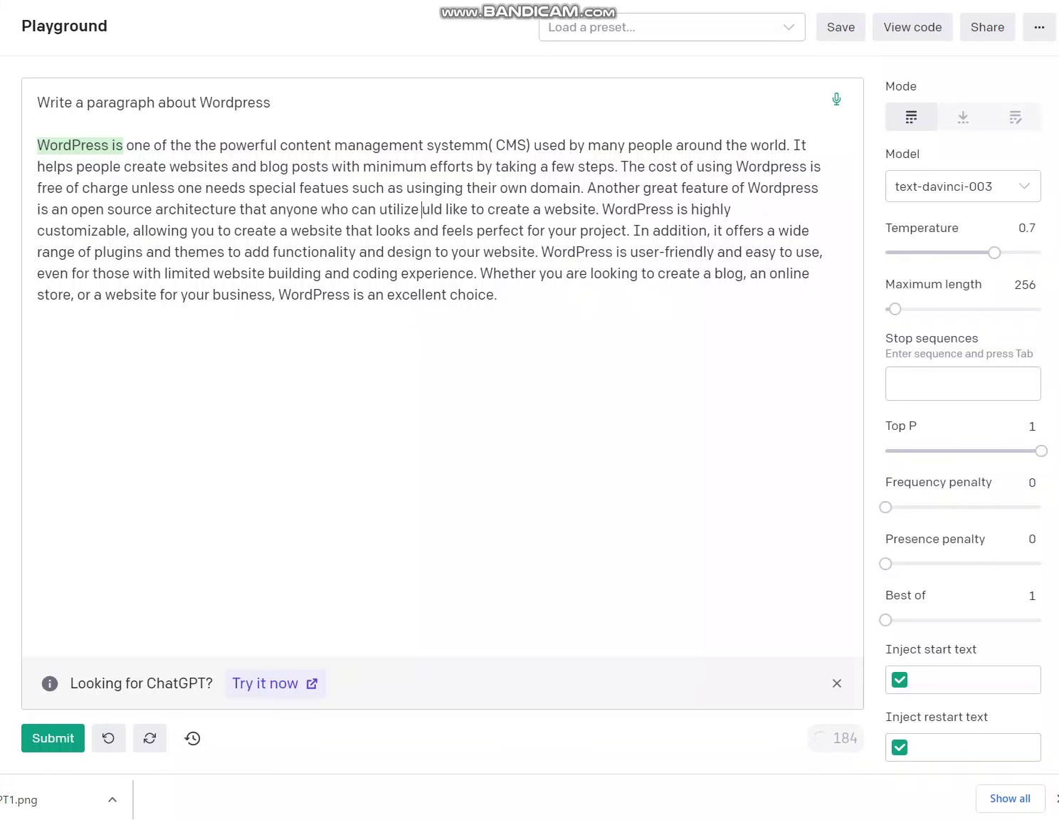
text(it in)
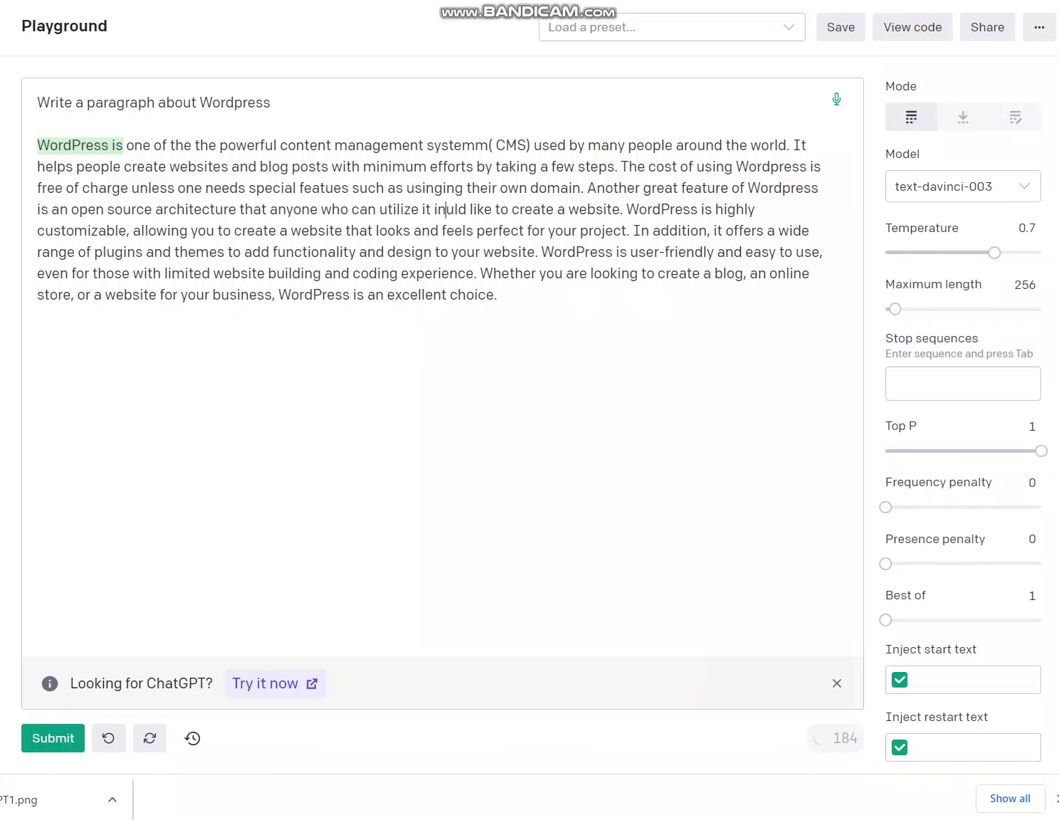
- Delete the leftover "uld like to" between "utilize it in" and "create a website"
key(Delete)
key(Delete)
key(Delete)
key(Delete)
key(Delete)
key(Delete)
key(Delete)
key(Delete)
key(Delete)
key(Delete)
key(Delete)
key(Delete)
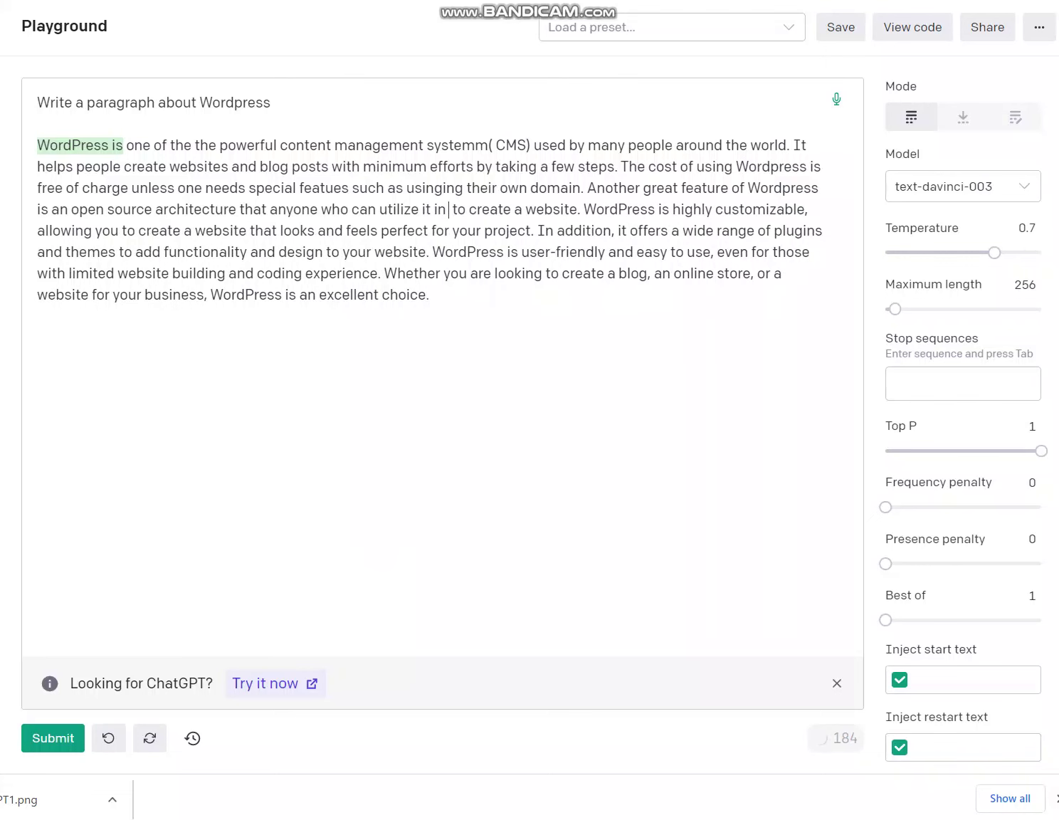
- Change "create a website" in the fourth sentence to "creating a customized website"
click(488, 209)
text(ing)
key(Delete)
text(customiz)
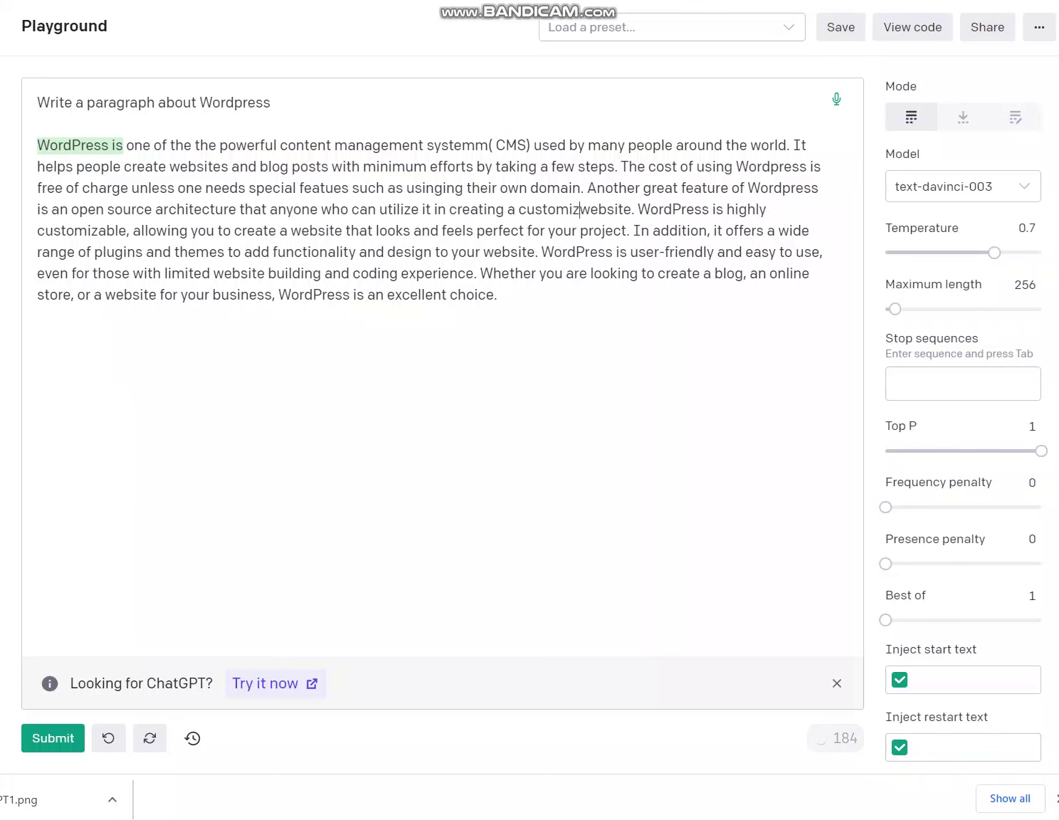
text(ed)
- Remove the comma after "highly customizable" in the fifth sentence
click(618, 209)
key(Right)
key(Right)
key(Right)
key(Right)
key(Right)
key(Right)
key(Right)
key(Right)
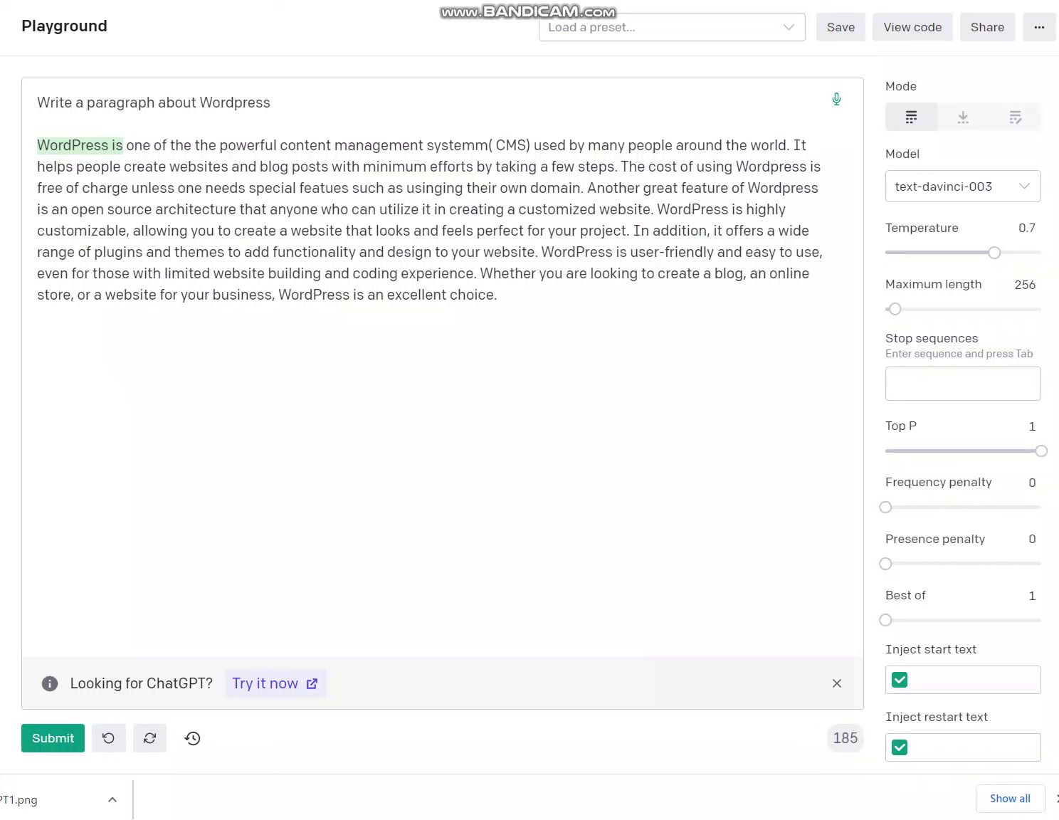
key(Right)
key(Right)
key(Right)
key(Right)
key(Right)
key(Right)
key(Right)
key(Right)
key(Right)
key(Right)
key(Right)
key(Right)
key(Right)
key(Right)
key(Right)
key(Right)
key(Right)
key(Right)
key(Right)
key(Right)
key(Right)
key(Right)
key(Right)
key(Right)
key(Right)
key(Right)
key(Right)
key(Right)
key(Right)
key(Delete)
- Replace "you" after "allowing" with "people" in the fifth sentence
key(Right)
key(Right)
key(Right)
key(Right)
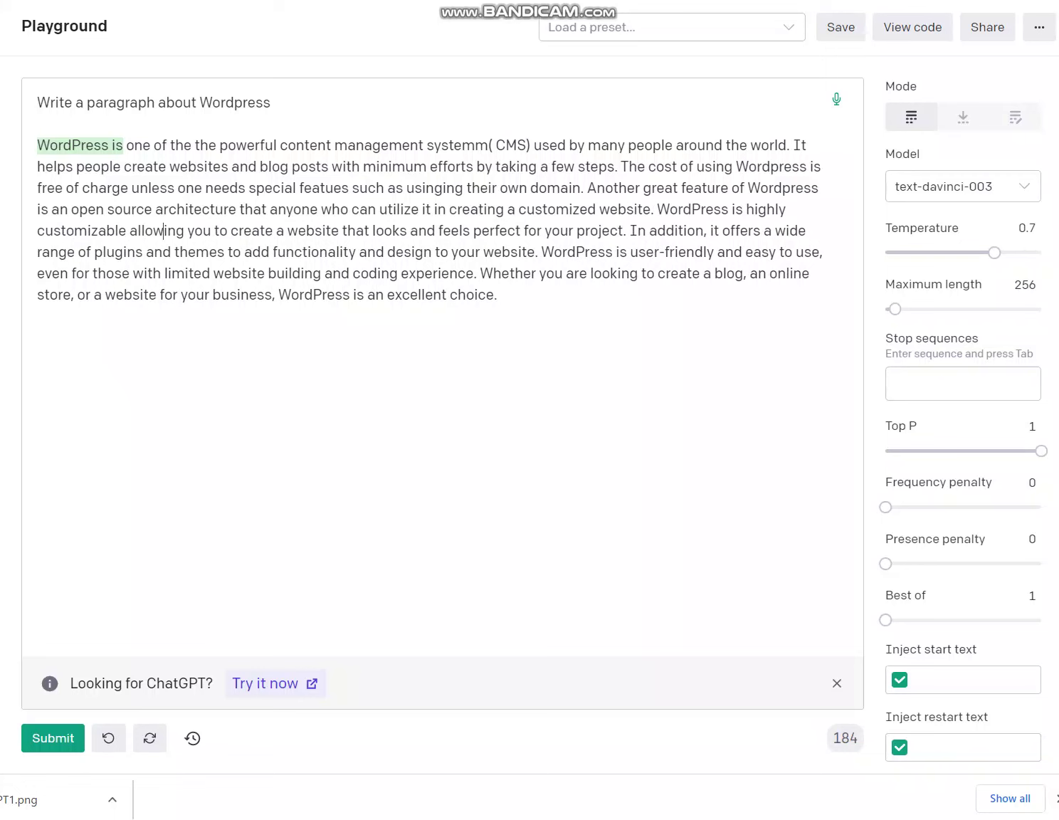
key(Delete)
key(Delete)
key(Delete)
key(Delete)
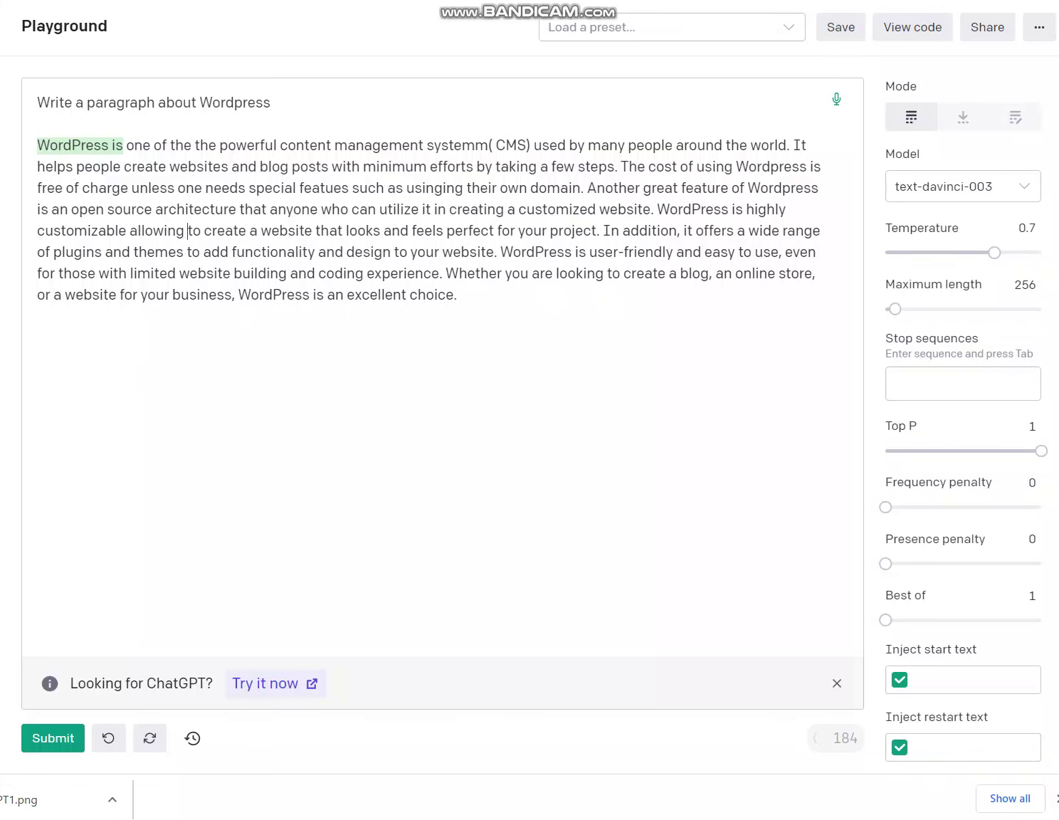
key(ctrl+z)
key(ctrl+y)
text(people)
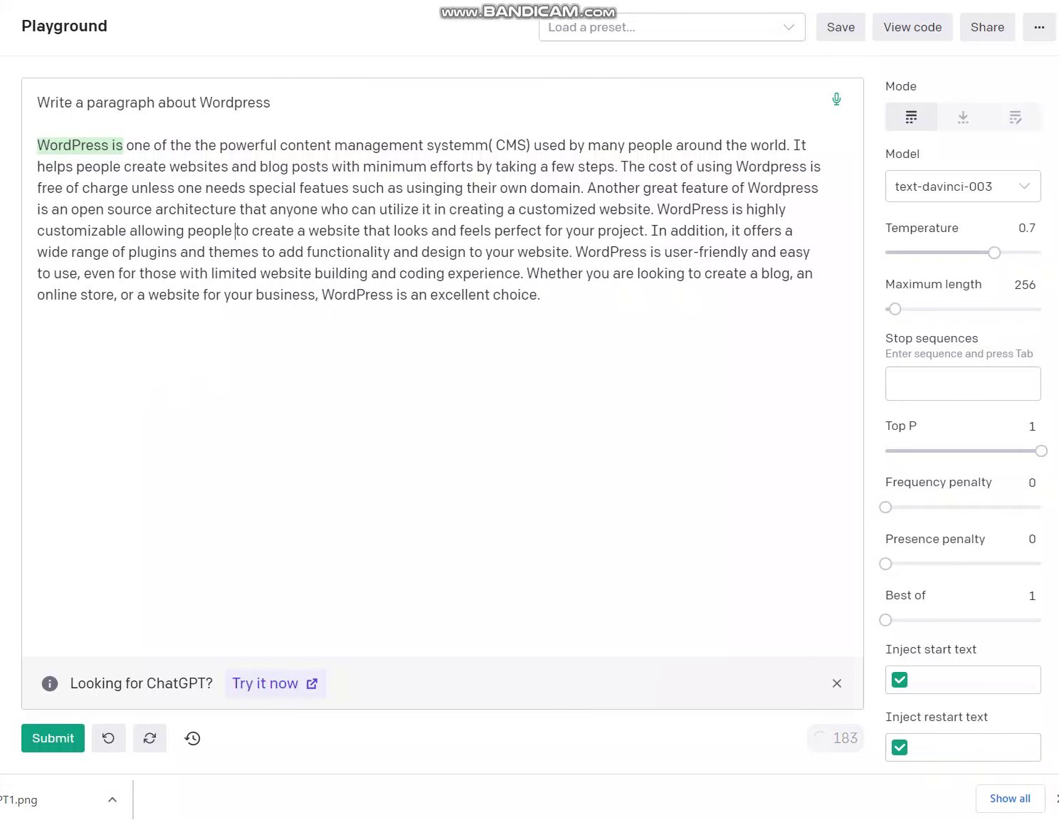
- Change "website" to "web service" after "allowing people to create a" in the fifth sentence
key(Right)
key(Right)
key(Right)
key(Right)
key(Right)
key(Right)
key(Delete)
key(Delete)
key(Delete)
key(Delete)
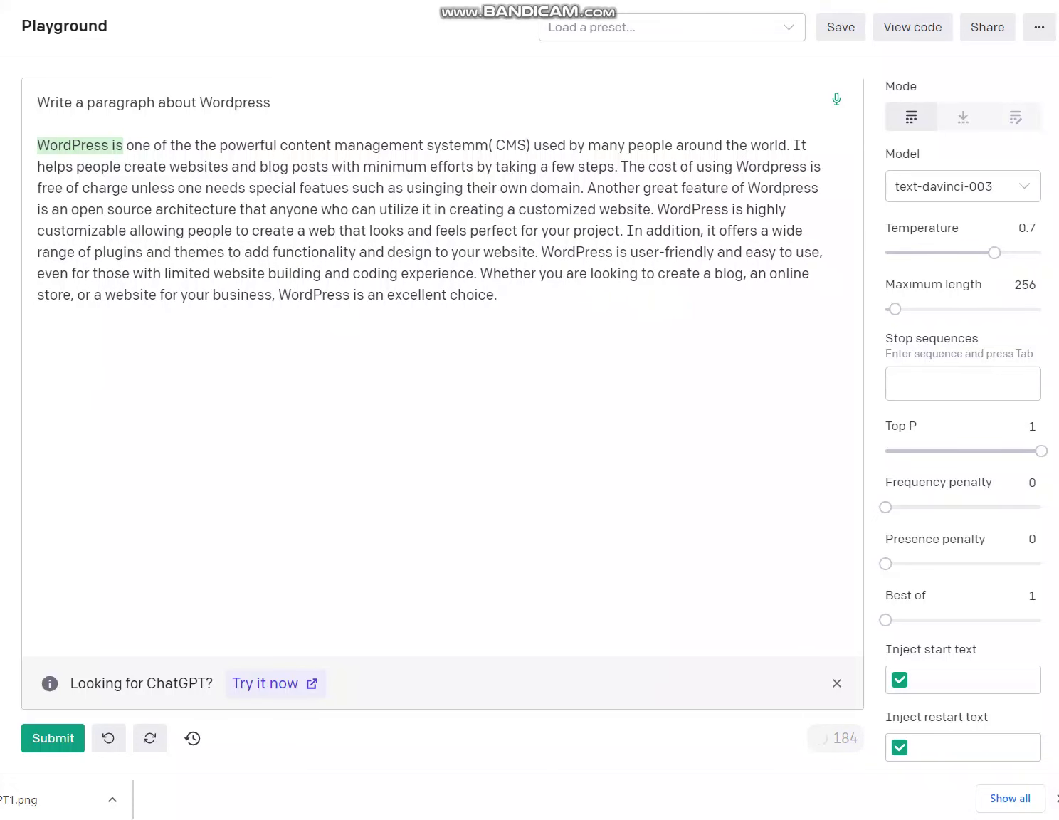
text(service)
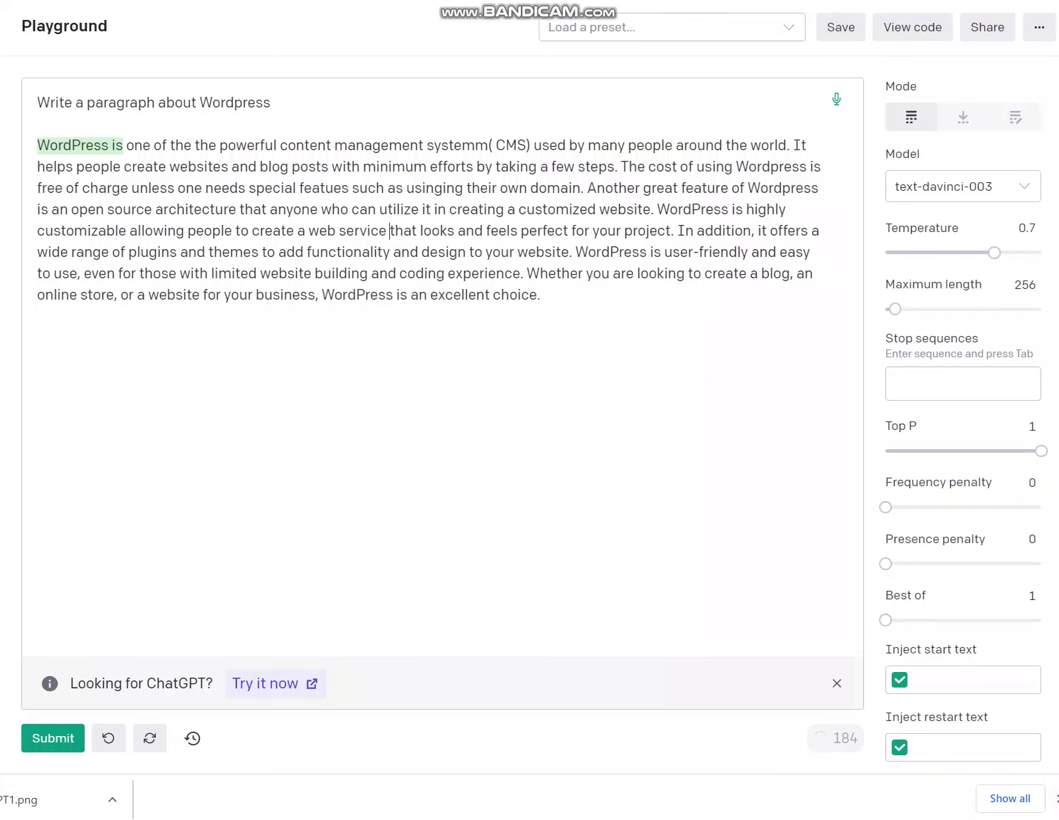
- Delete "that looks and feels perfect for your project" after "web service" in the fifth sentence, keeping the period
key(Delete)
key(Delete)
key(Delete)
key(Delete)
key(Delete)
key(Delete)
key(Delete)
key(Delete)
key(Delete)
key(Delete)
key(Delete)
key(Delete)
key(Delete)
key(Delete)
key(Delete)
key(Delete)
key(Delete)
key(Delete)
key(Delete)
key(Delete)
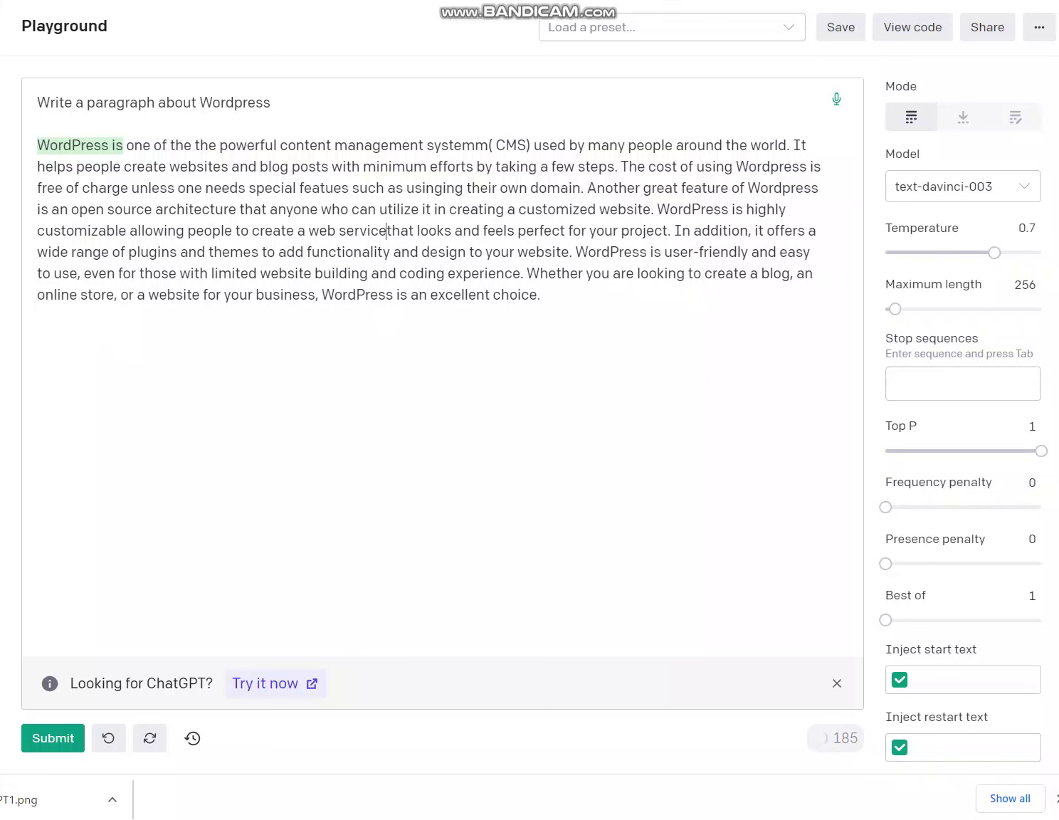
key(Delete)
key(Delete)
key(Delete)
key(Delete)
key(Delete)
key(Delete)
key(Delete)
key(Delete)
key(Delete)
key(Delete)
key(Delete)
key(Delete)
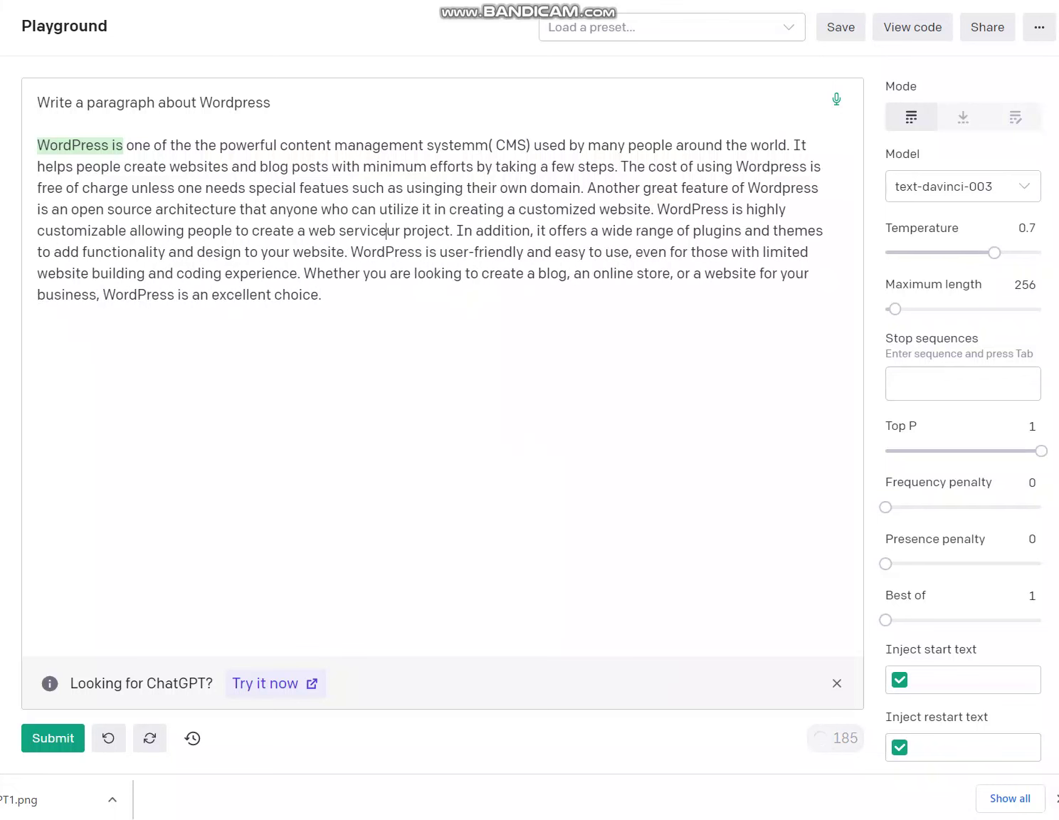
- Add "such as an individual" after "web service" in the fifth sentence
text(su ch)
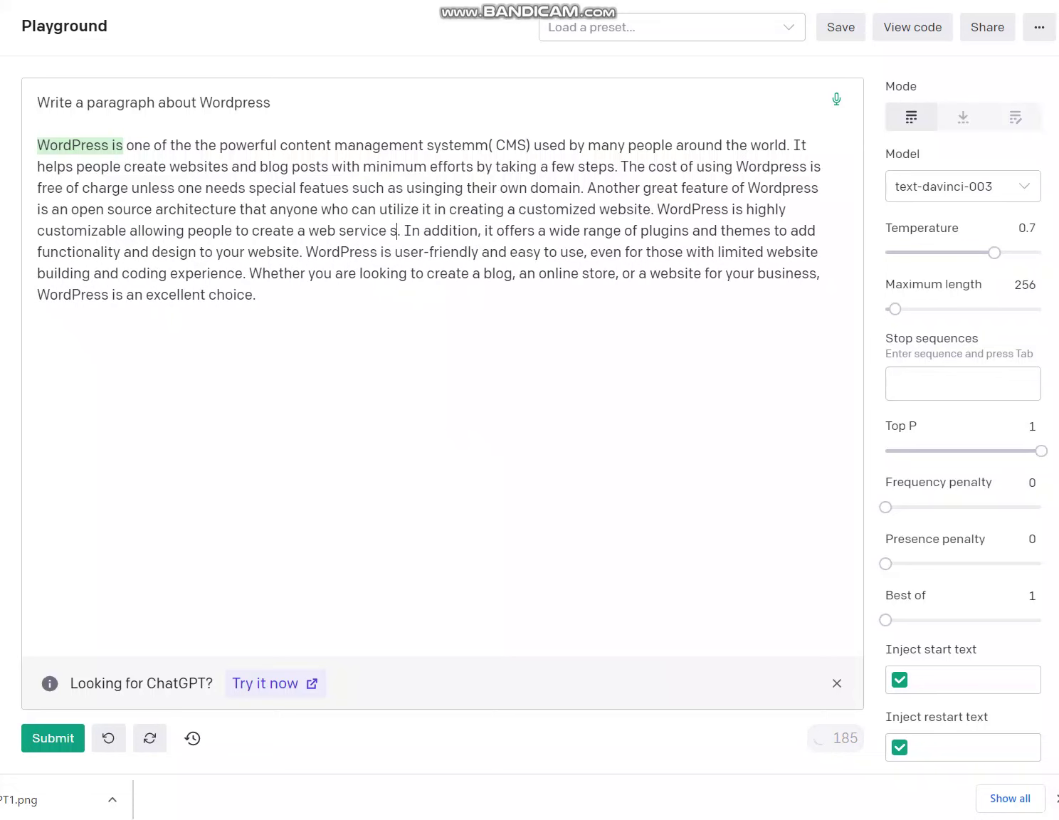
key(BackSpace)
key(BackSpace)
key(BackSpace)
text(ch as an invi)
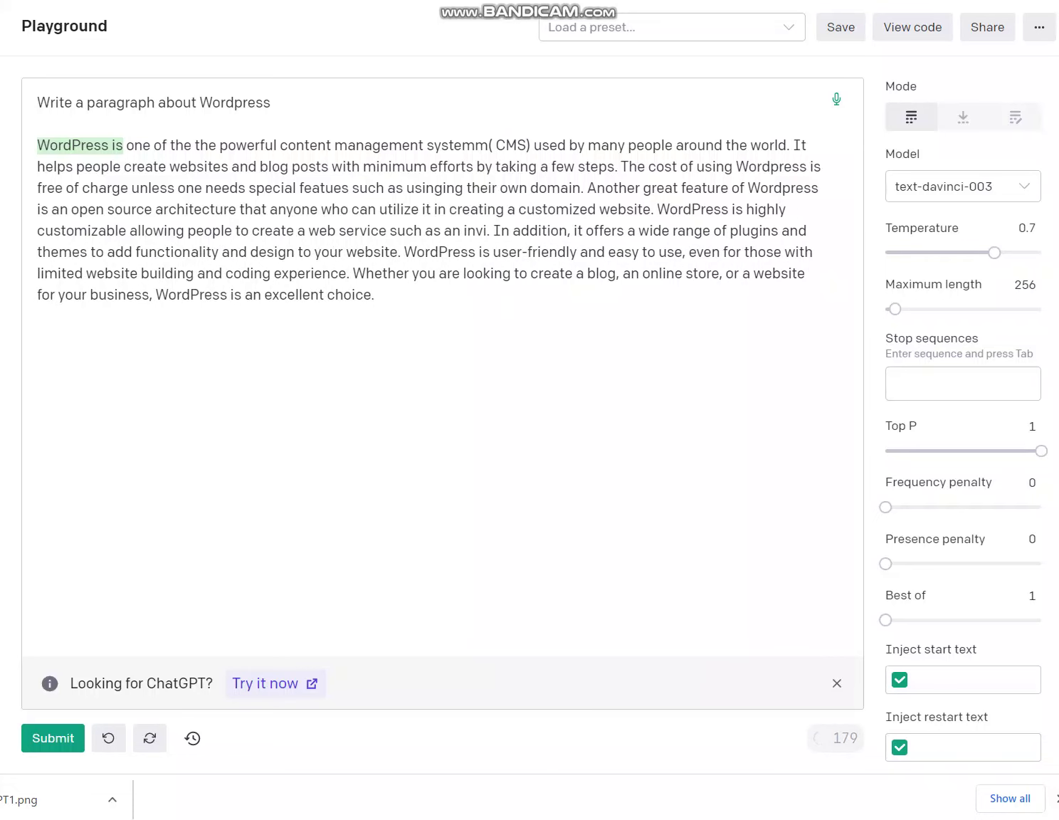
text(dual)
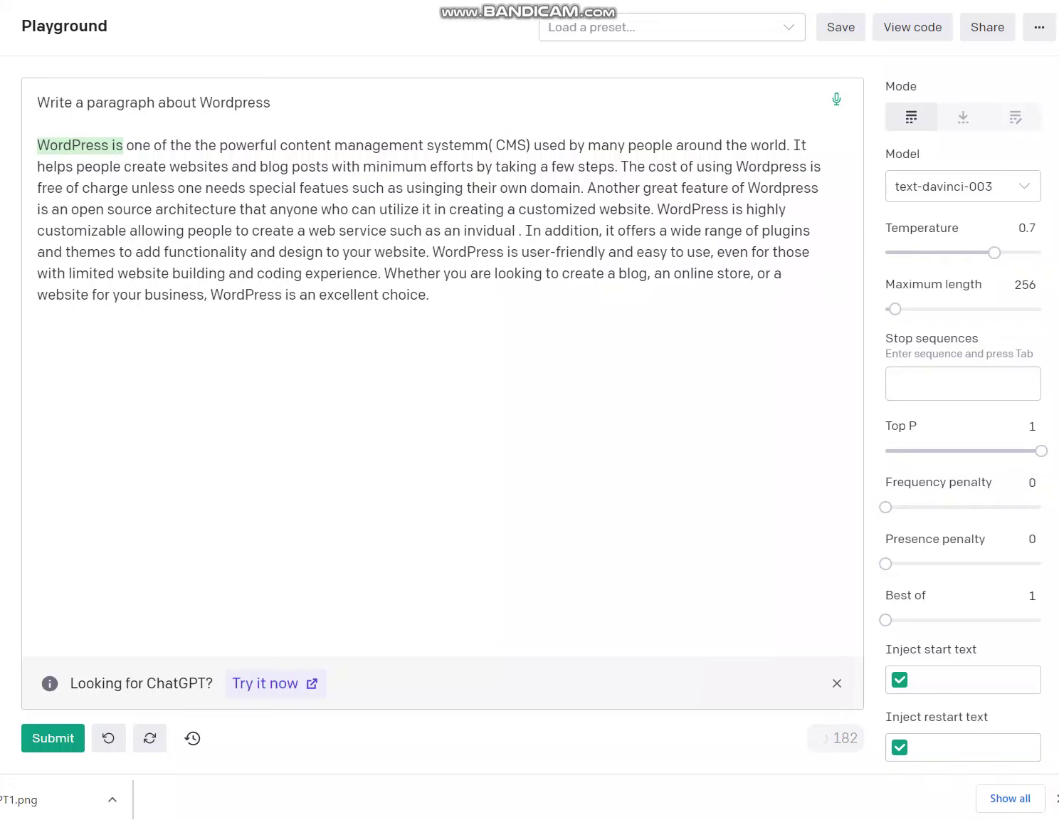
key(Left)
key(Left)
key(Left)
key(Left)
key(Left)
key(Left)
text(di)
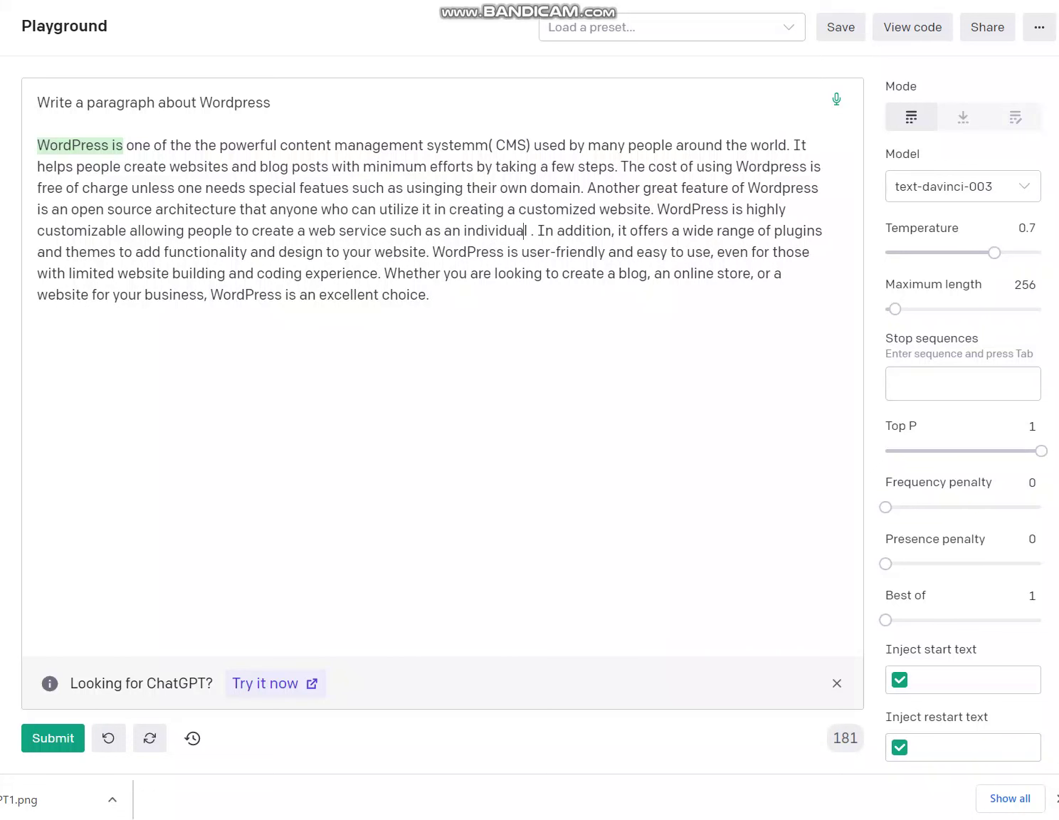
- Finish the fifth sentence with "portfolio, an e-commerse market place, etc." after "individual"
text(port)
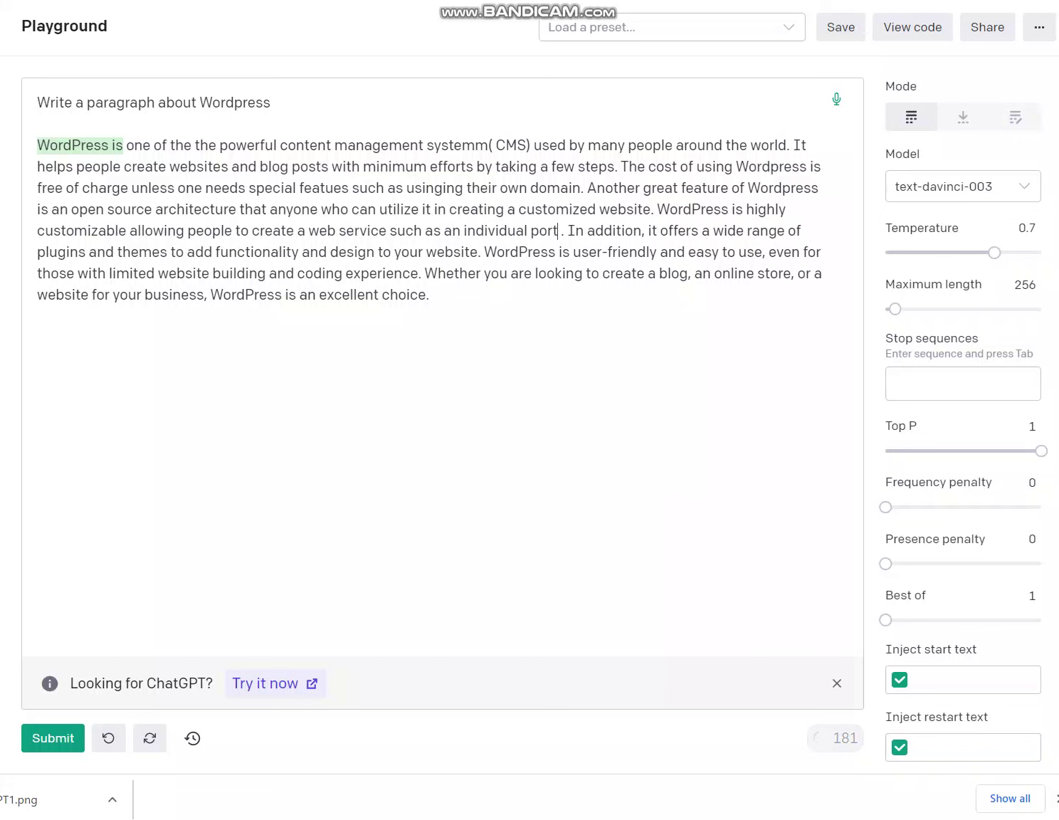
text(folio,)
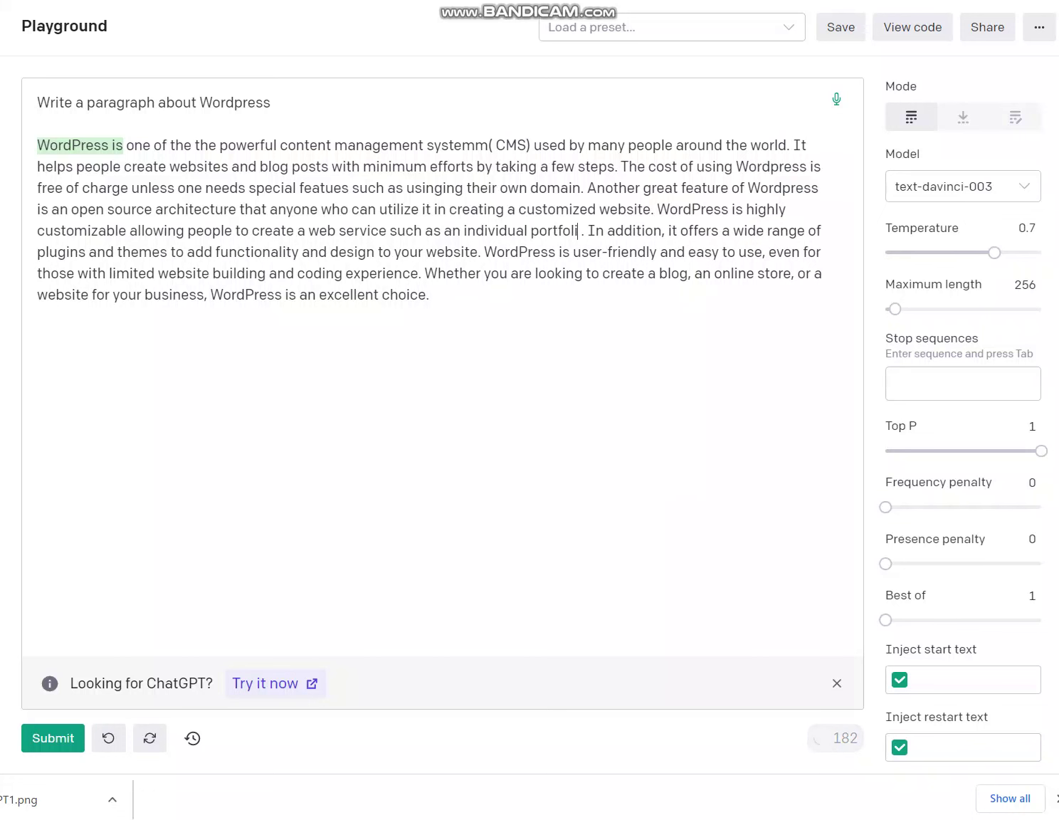
text( an e)
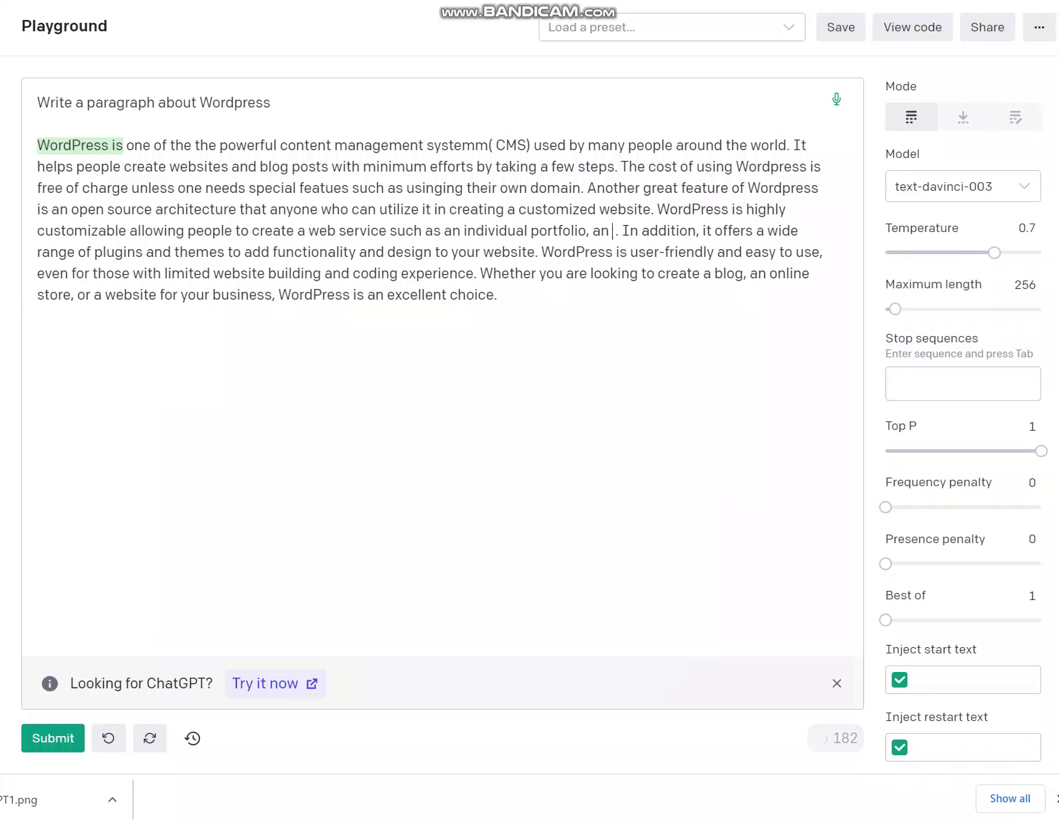
text(-comme)
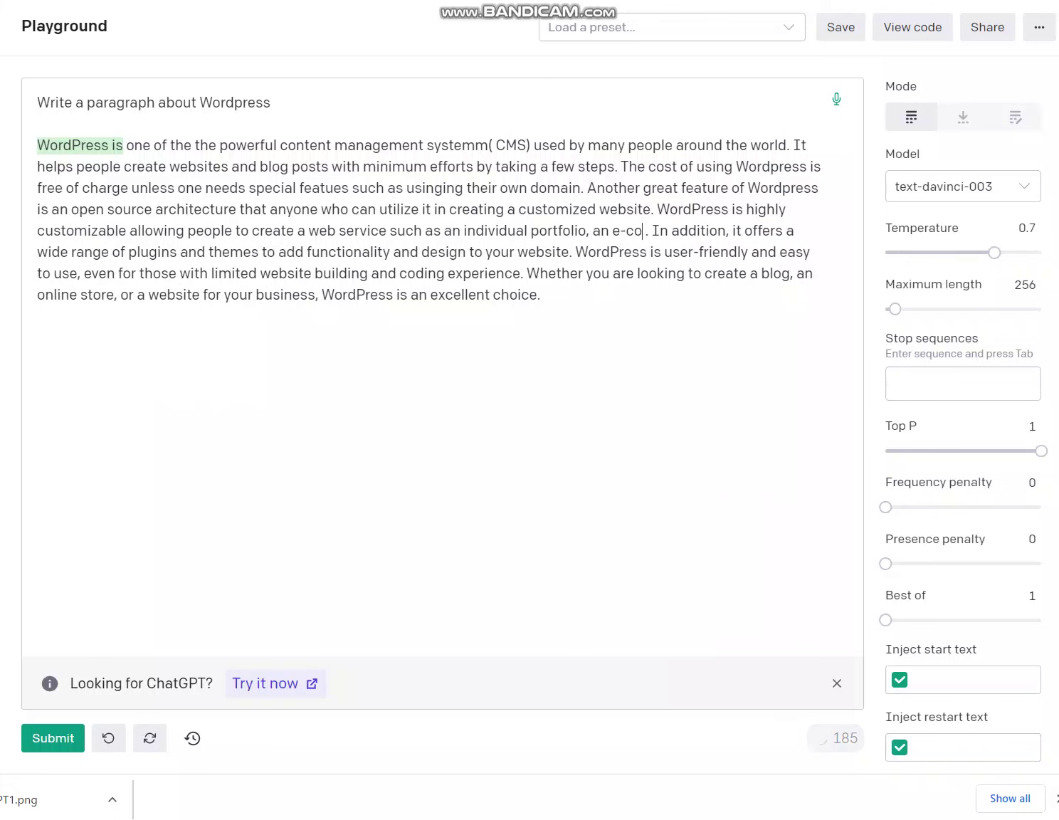
text(rse)
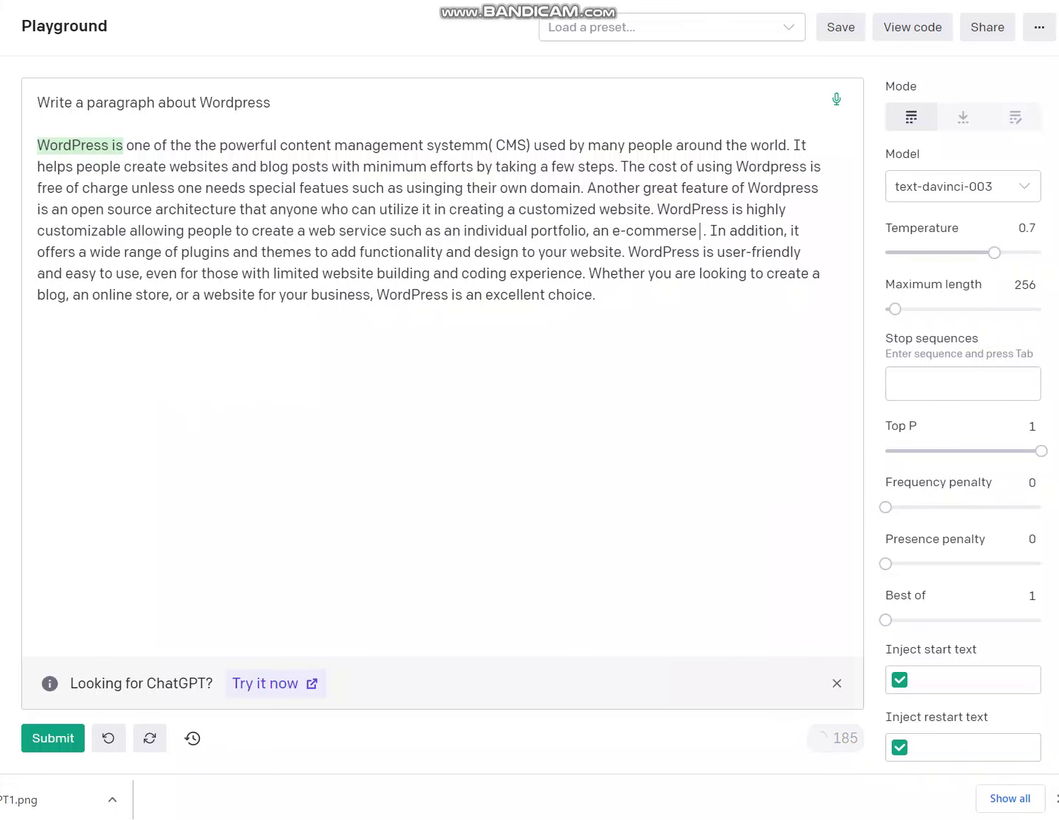
text( mark)
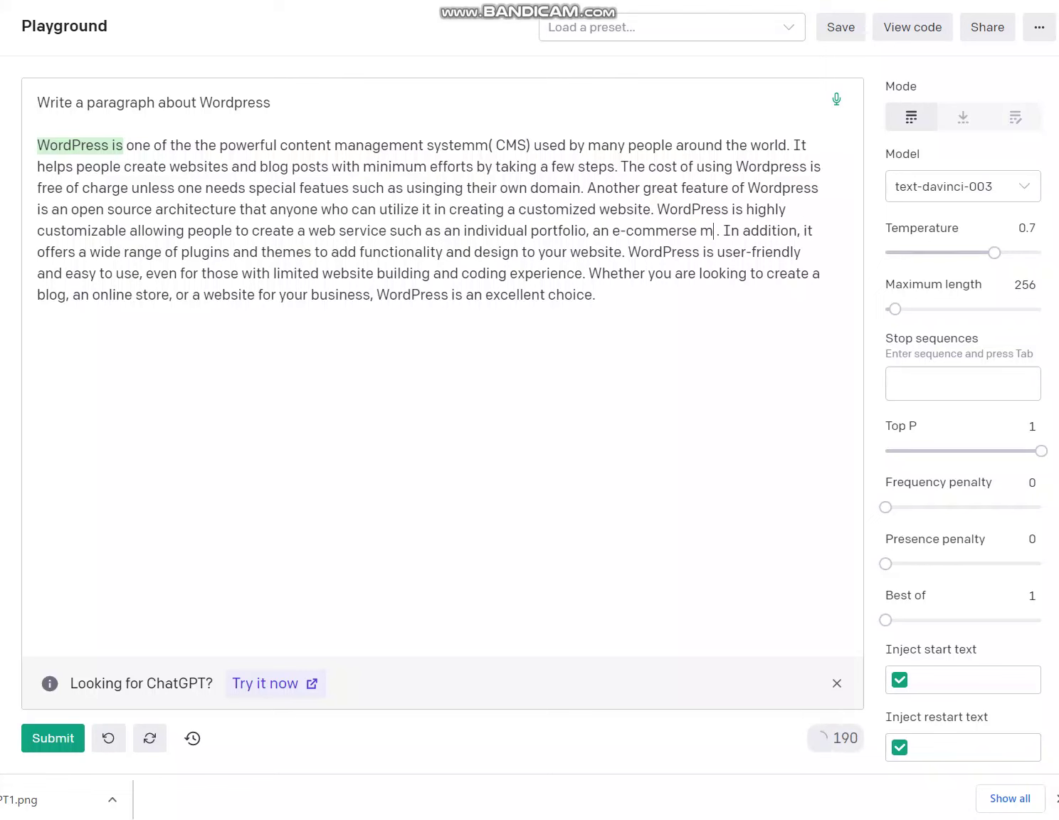
text(et plac)
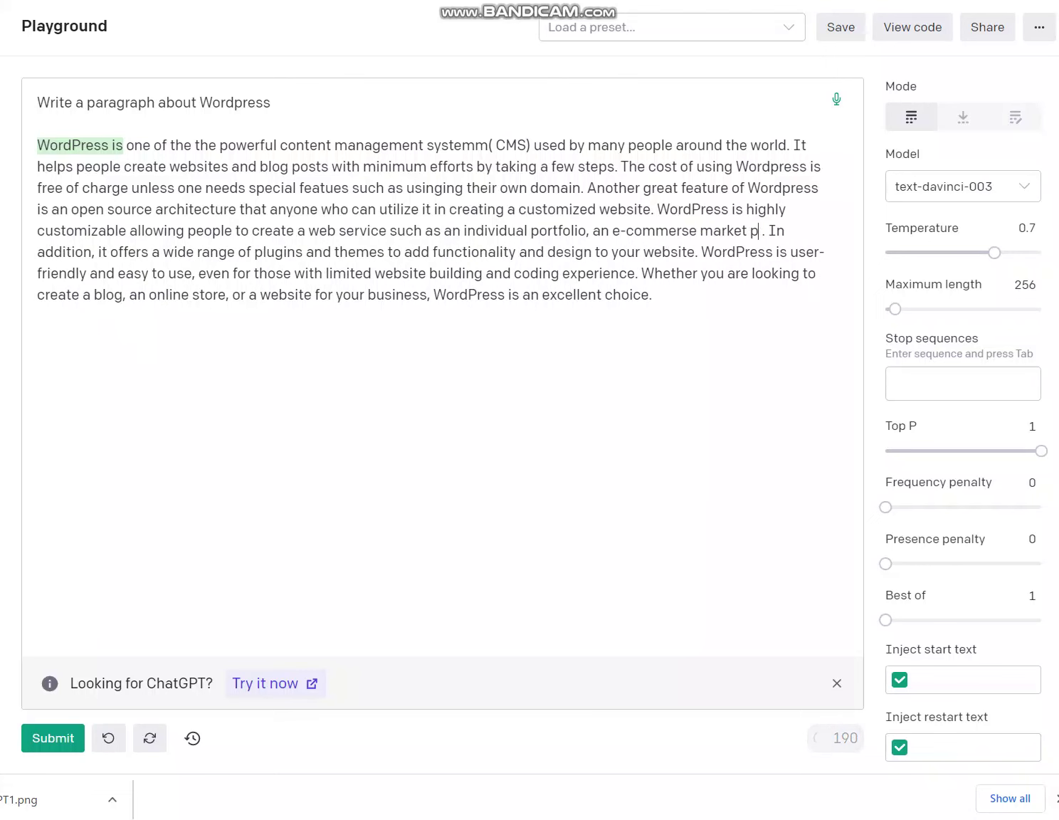
text(e, etc)
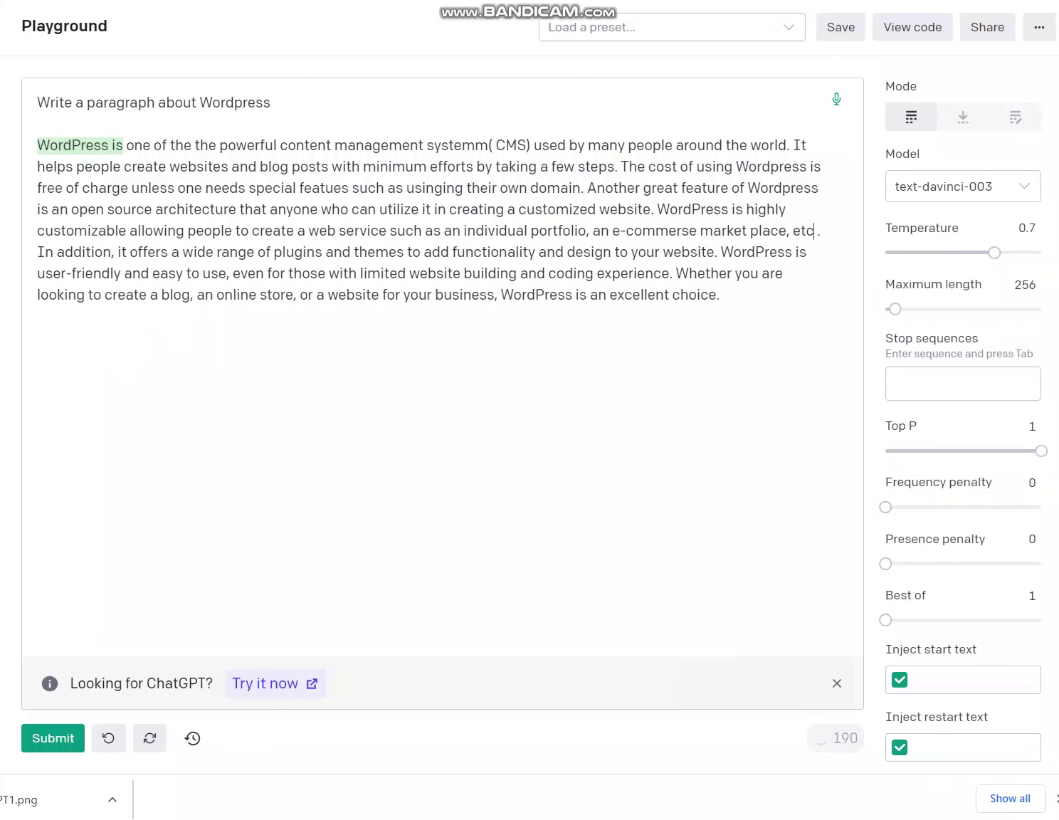
key(BackSpace)
- Replace "offers" with "provides" in the sixth sentence, after "In addition, it"
click(57, 252)
key(Right)
key(Right)
key(Right)
key(Right)
key(Right)
key(Right)
key(Right)
key(Right)
key(Right)
key(Right)
click(147, 252)
text(pr)
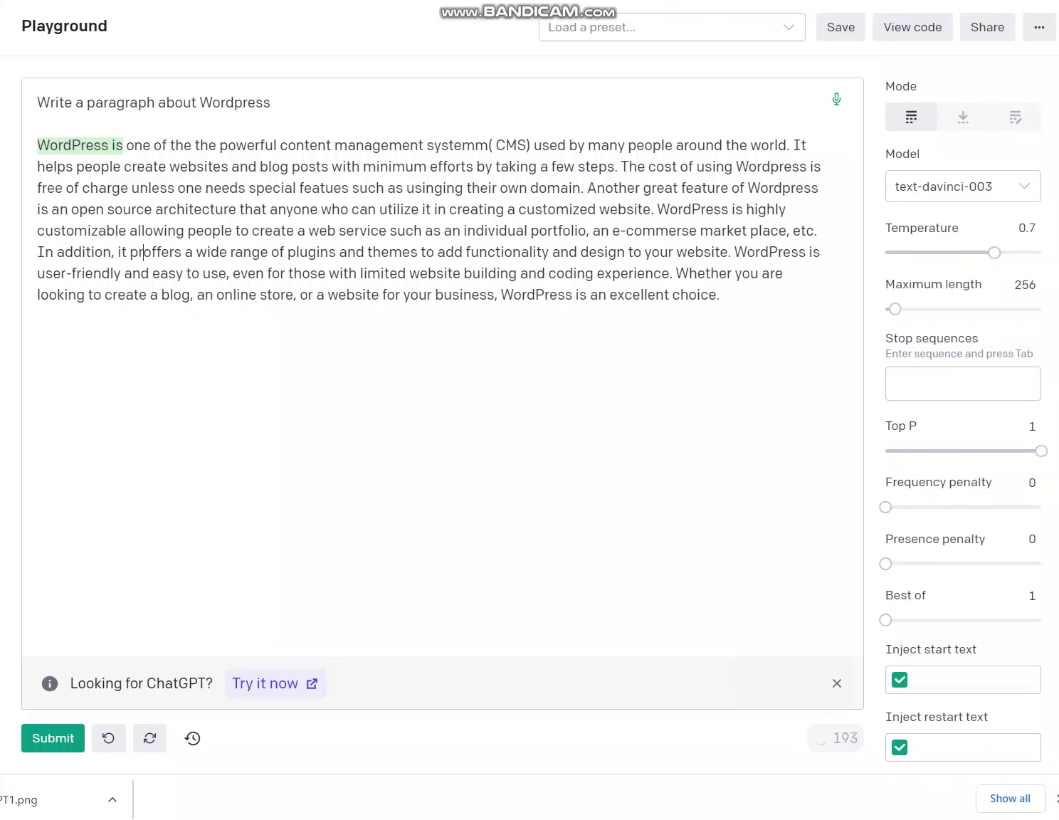
text(ovides)
key(Delete)
key(Delete)
key(Delete)
key(Delete)
key(Delete)
key(Delete)
key(Delete)
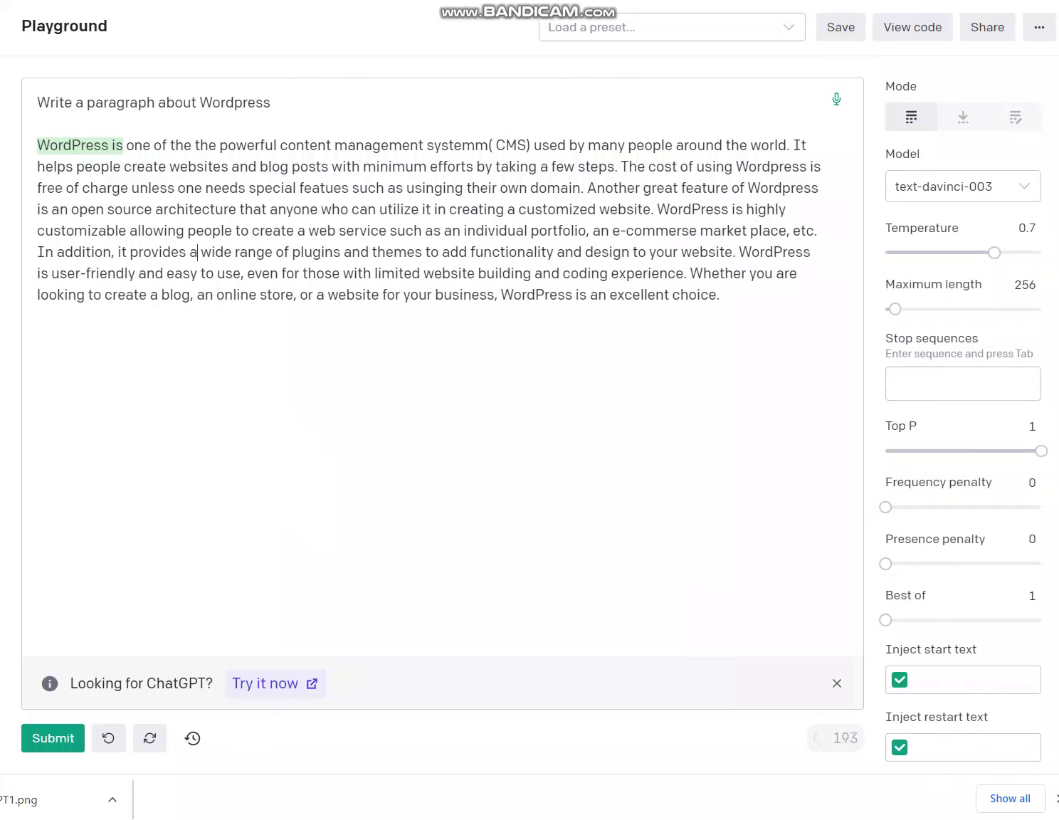
- Delete "plugins and" before "themes" in the sixth sentence
key(Right)
key(Right)
key(Right)
key(Right)
key(Right)
key(Right)
key(Right)
click(302, 252)
key(shift+Right)
key(shift+Right)
key(shift+Right)
key(shift+Right)
key(shift+Right)
key(shift+Right)
key(shift+Right)
key(shift+Right)
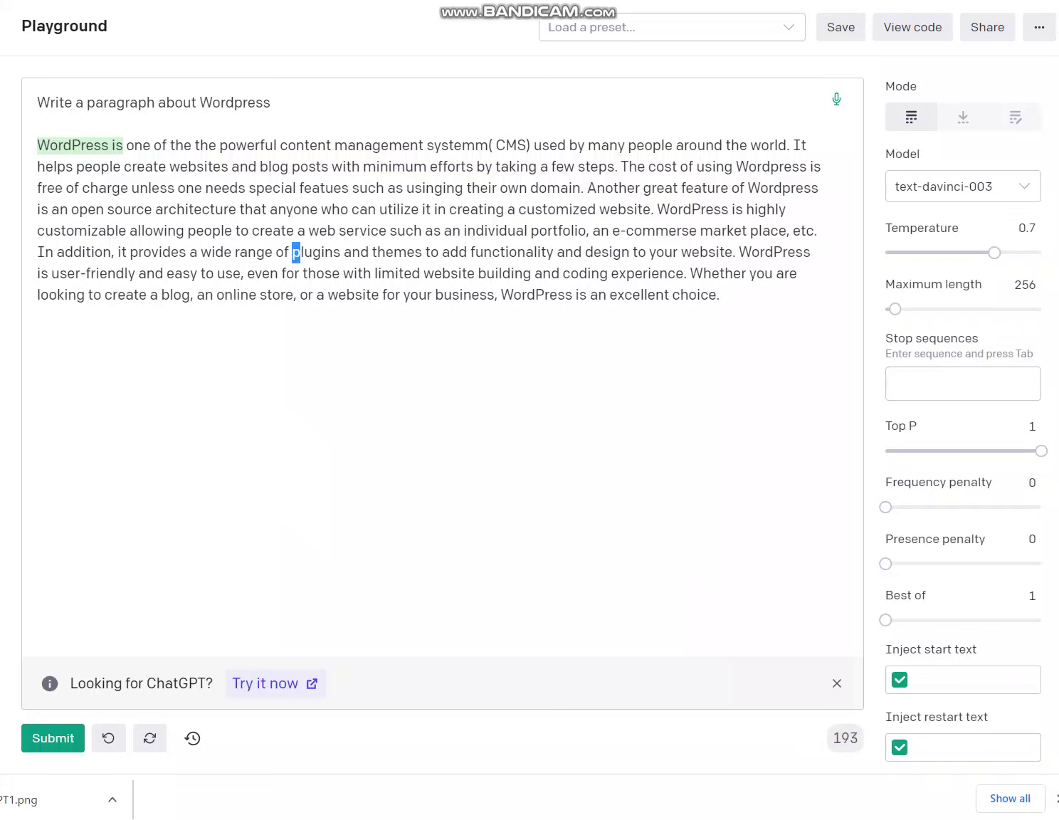
key(Delete)
key(Delete)
key(Delete)
key(Delete)
key(Delete)
click(343, 252)
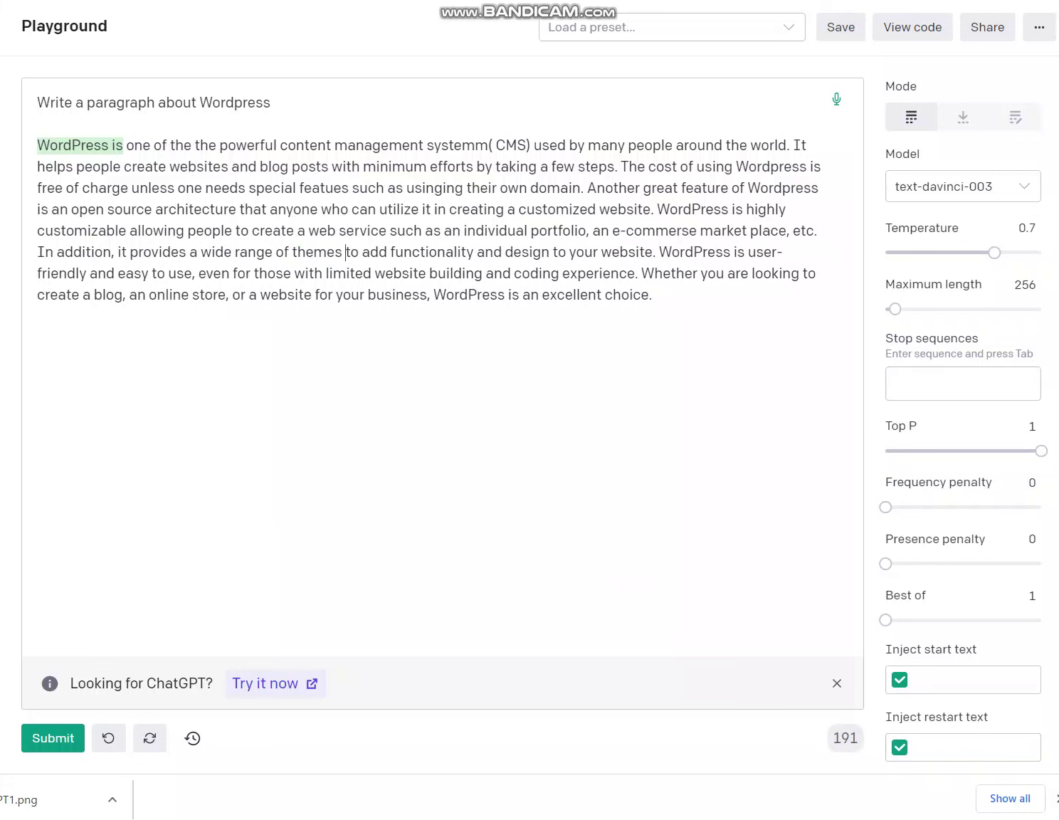
- Insert "as well as plugins" after "themes" in the sixth sentence
click(378, 252)
key(Left)
key(Left)
text(as well as plugins)
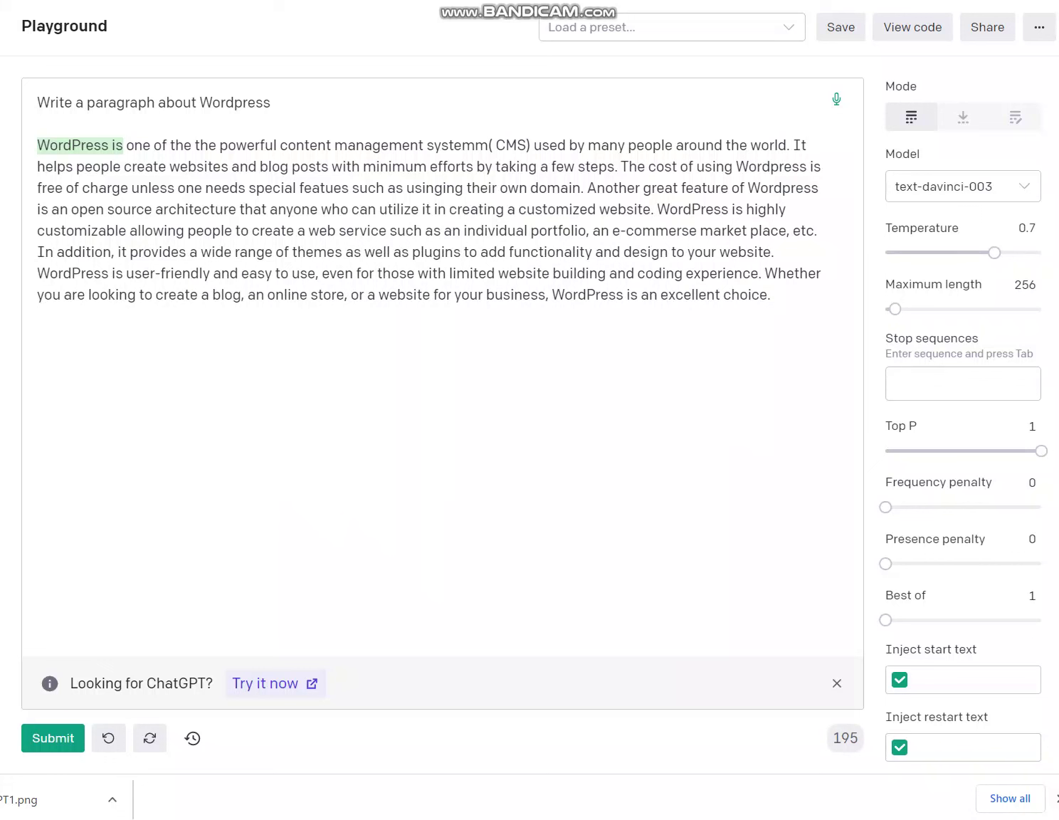
- Insert "special features" after "to add" in the sixth sentence
click(508, 252)
text(special )
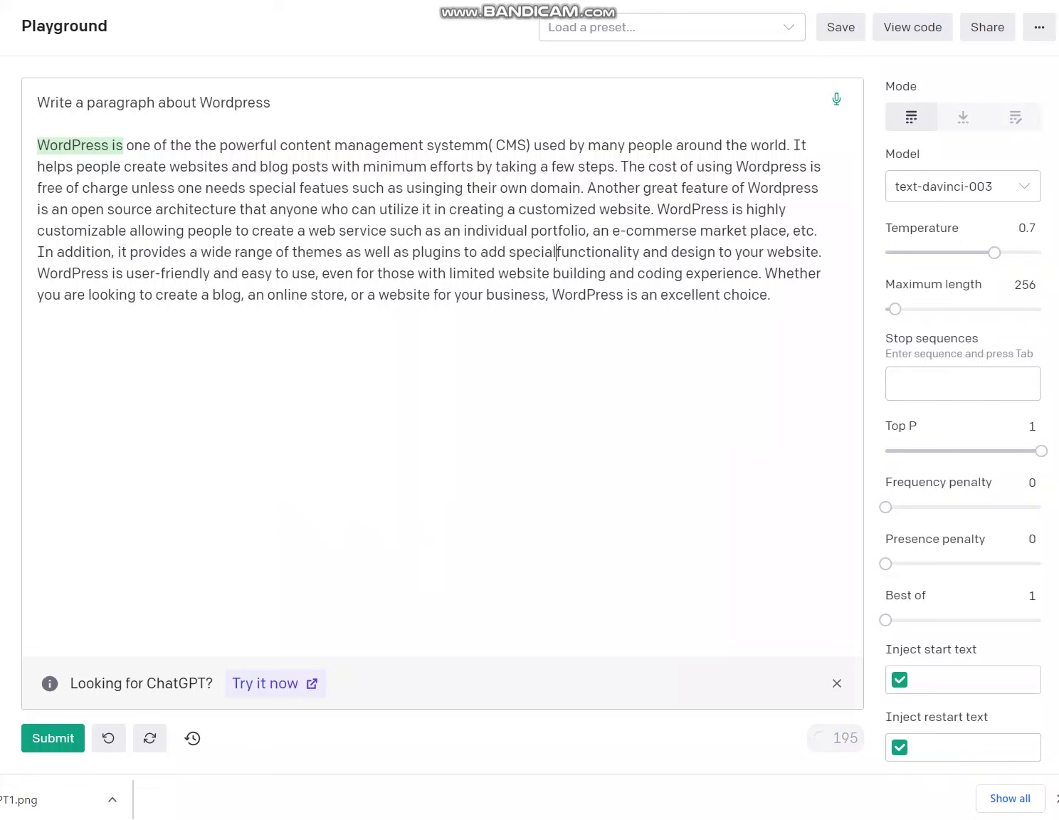
text(features)
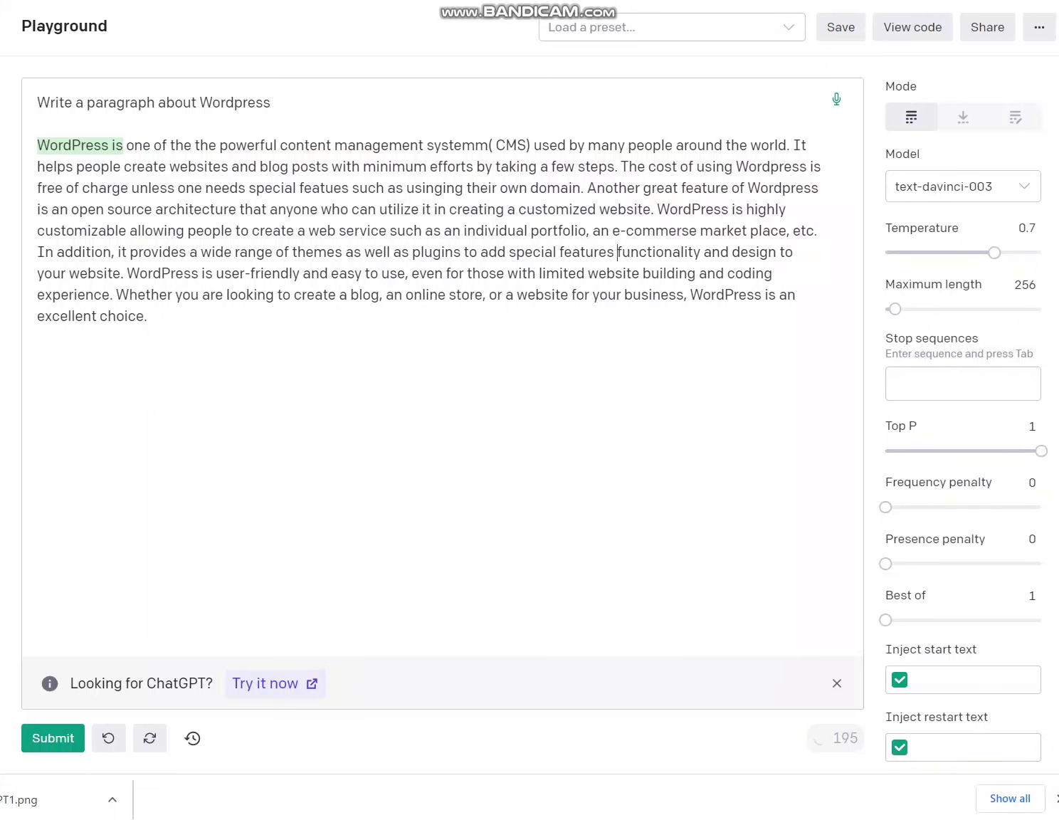
- Delete "functionality and design to your website" so the sixth sentence ends after "special features"
key(Delete)
key(Delete)
key(Delete)
key(Delete)
key(Delete)
key(Delete)
key(Delete)
key(Delete)
key(Delete)
key(Delete)
key(Delete)
key(Delete)
key(Delete)
key(Delete)
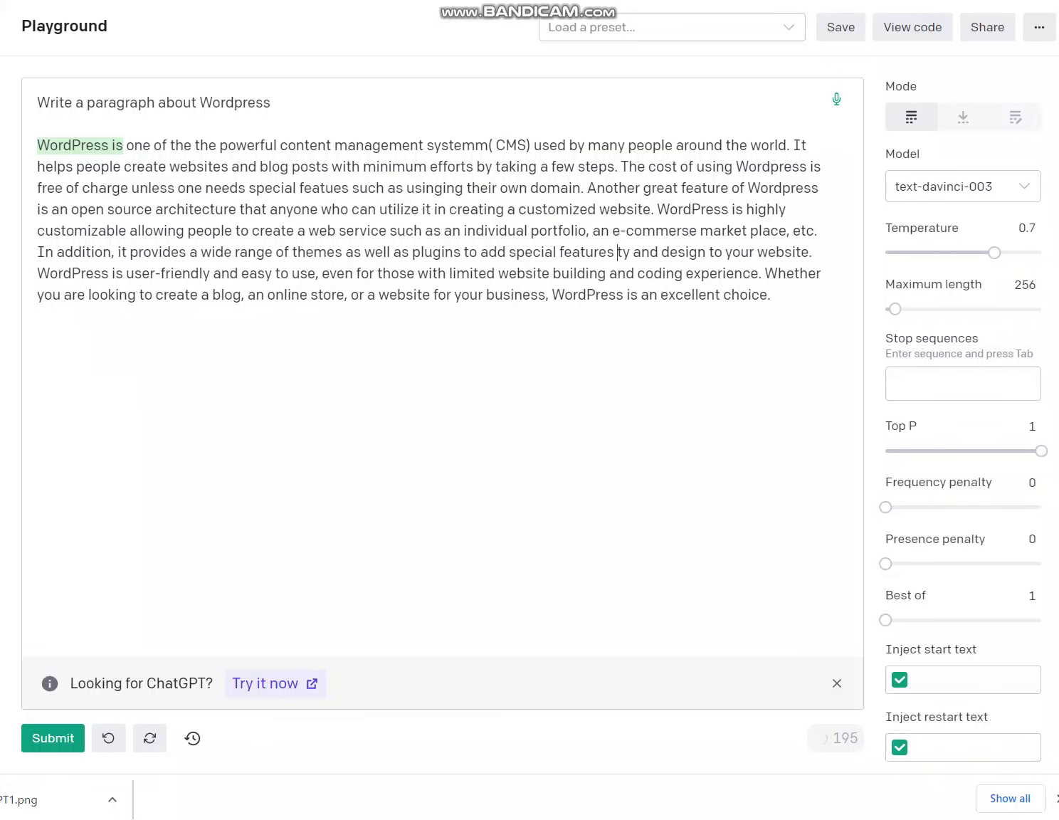
key(Delete)
key(Delete)
key(Delete)
key(Delete)
key(Delete)
key(Delete)
key(Delete)
key(Delete)
key(Delete)
key(Delete)
key(Delete)
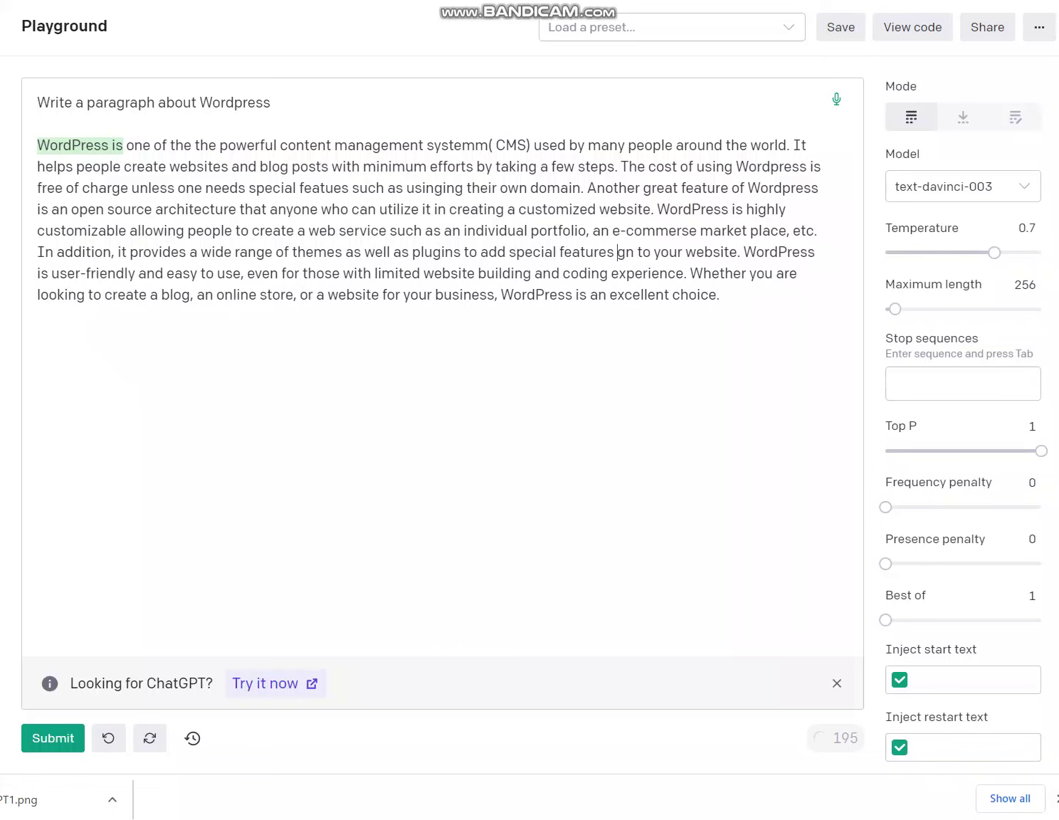
key(BackSpace)
key(Delete)
key(Delete)
key(Delete)
key(Delete)
key(Delete)
key(Delete)
key(Delete)
key(Delete)
key(Delete)
key(Delete)
key(Delete)
key(Delete)
key(Delete)
key(Delete)
key(Delete)
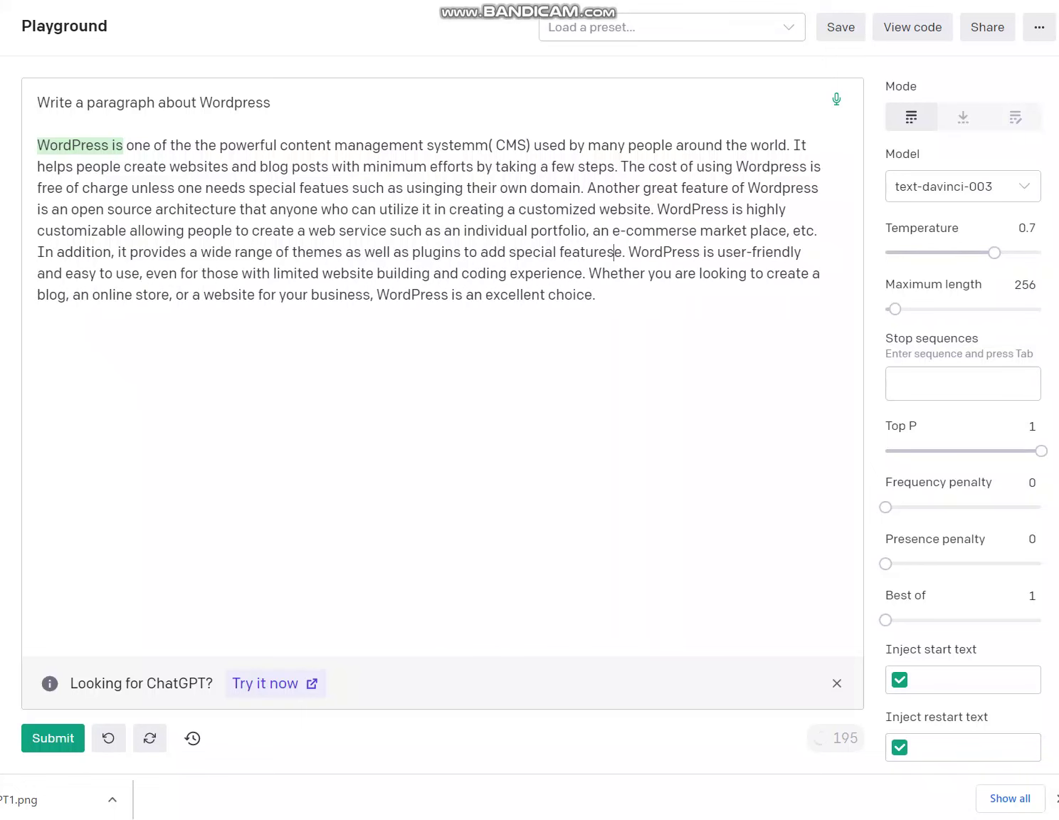
- Change "user-friendly" to "a user-friendly website creation platform" in the seventh sentence
key(Right)
key(Right)
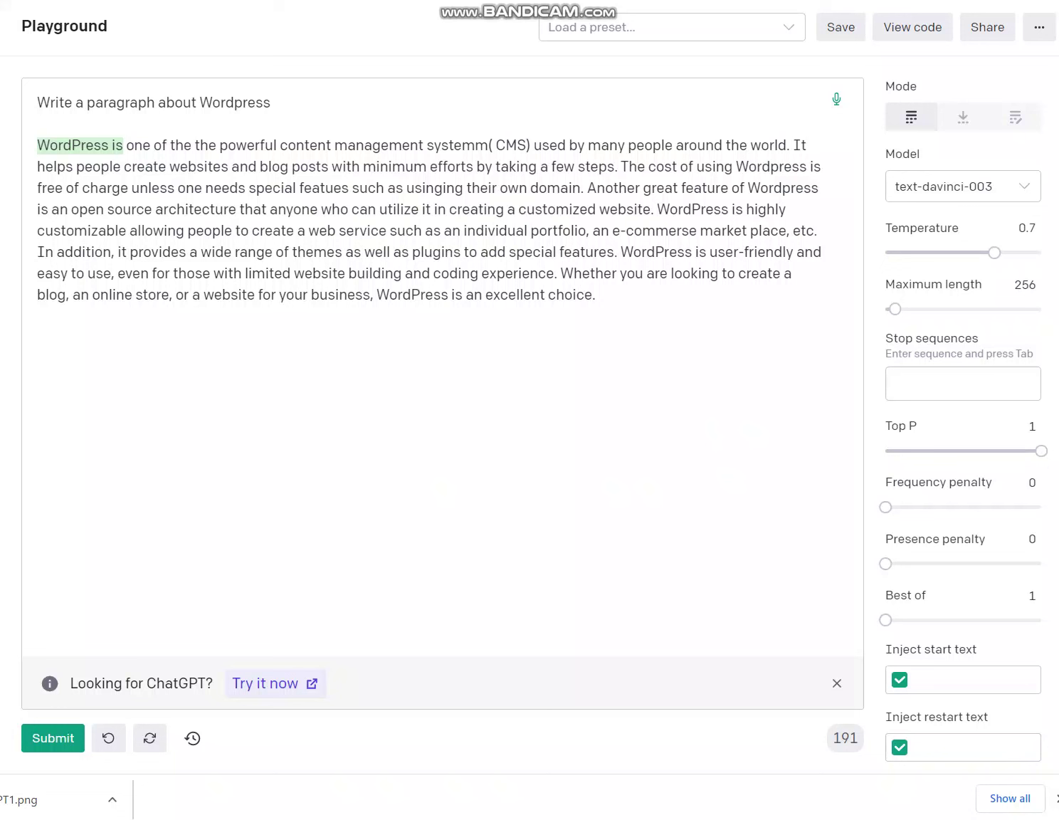
text(a)
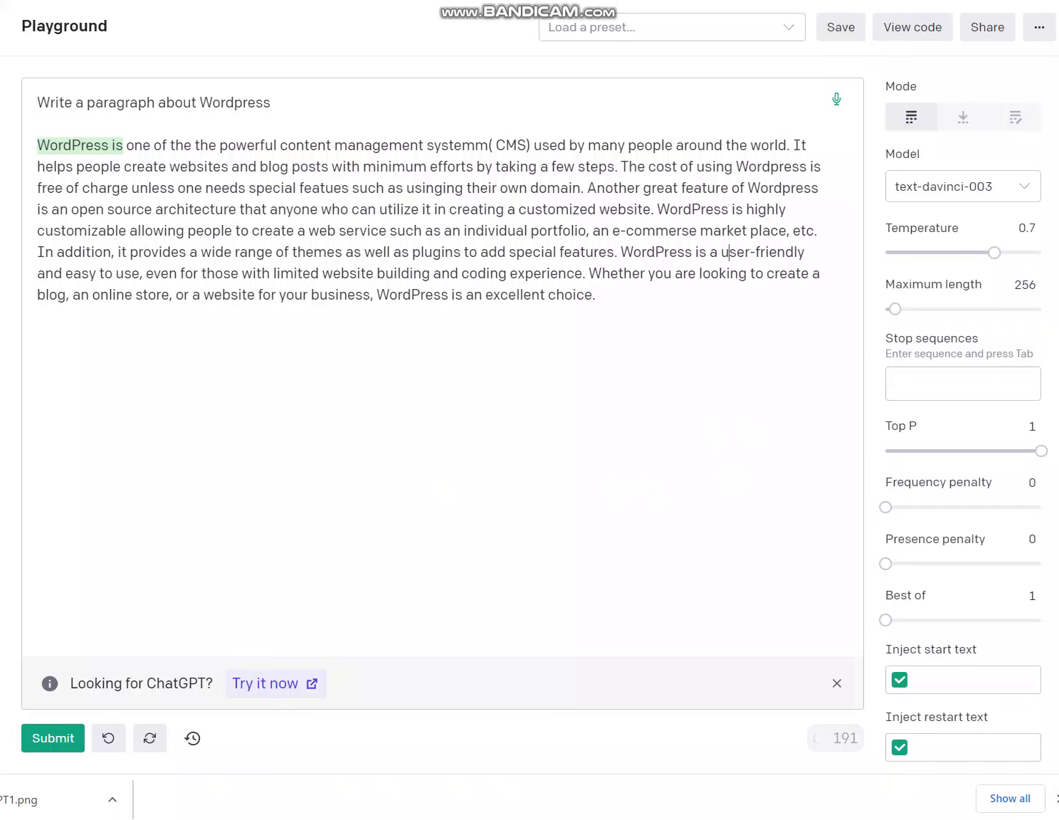
click(806, 252)
text(website creation)
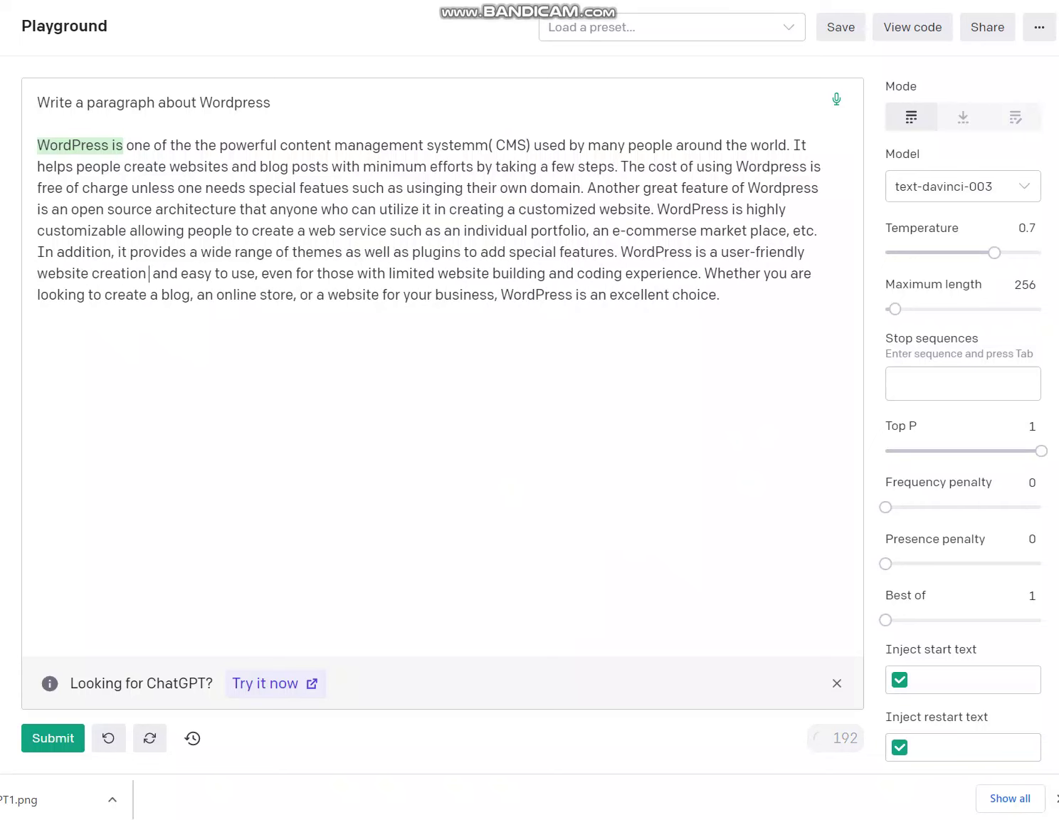
text( platform)
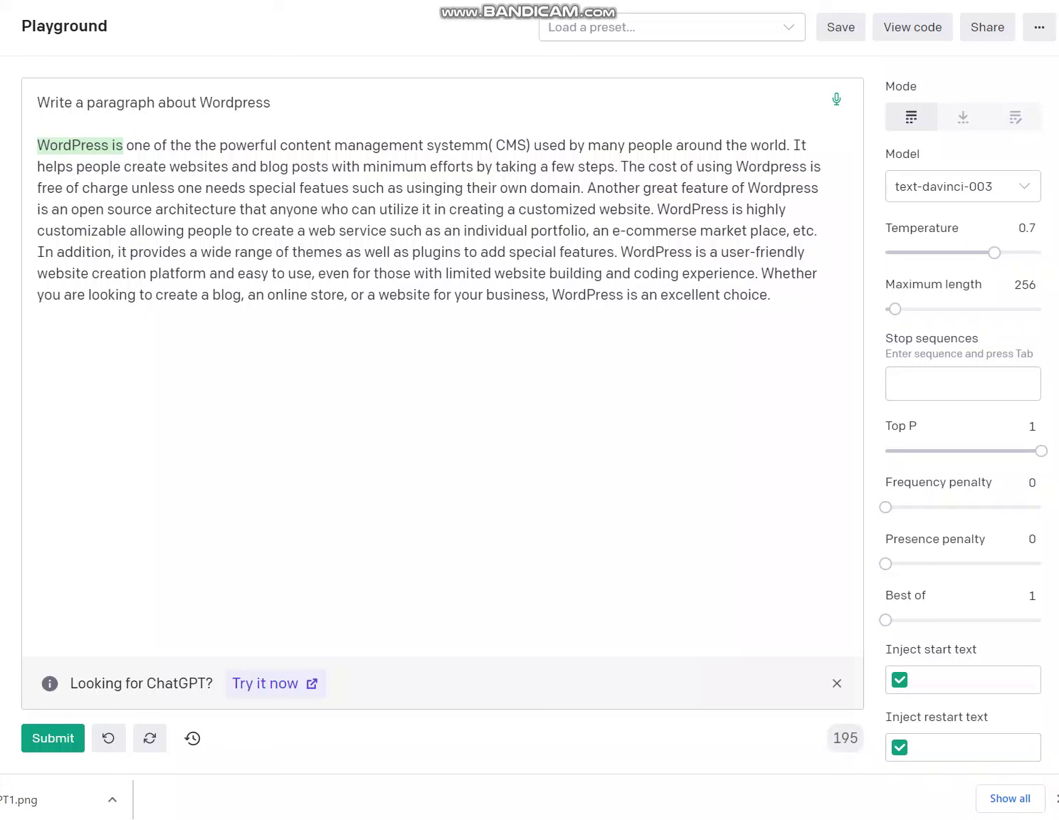
- Copy the whole rewritten WordPress paragraph, leaving out the prompt line above it
drag(771, 294, 37, 144)
key(ctrl+c)
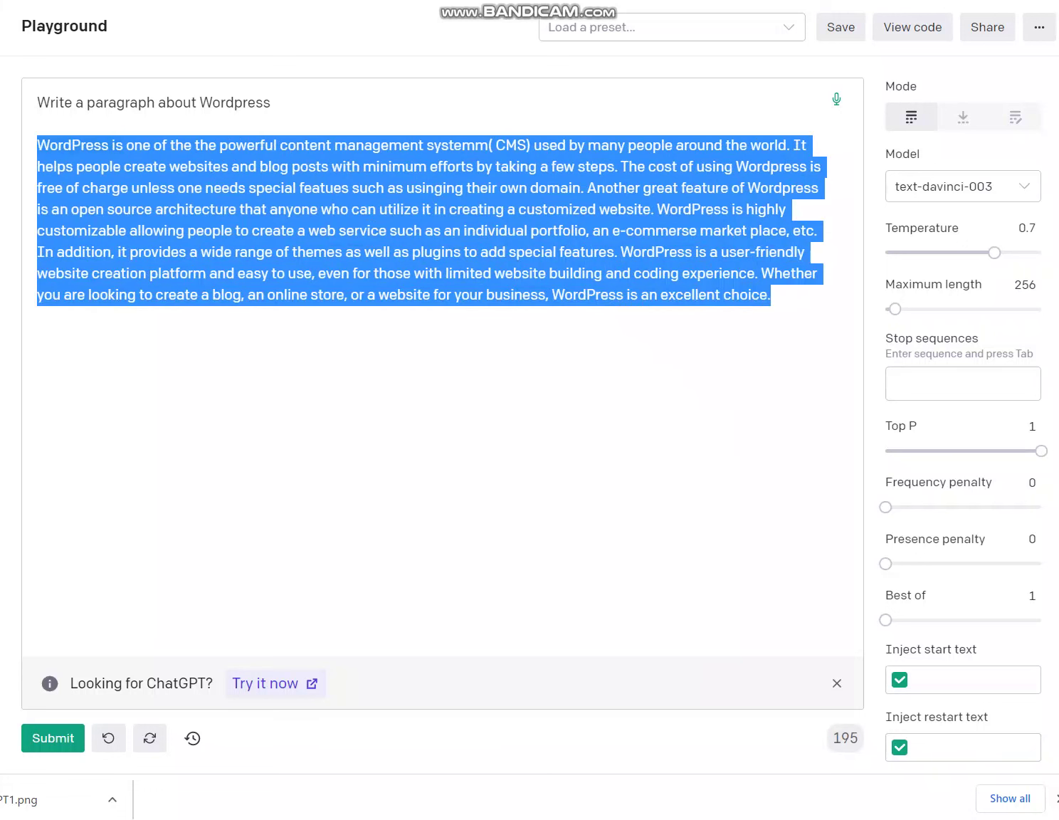
right_click(290, 223)
click(327, 286)
- Switch to the ZeroGPT detector page and replace the text in its input with the copied paragraph
key(ctrl+Tab)
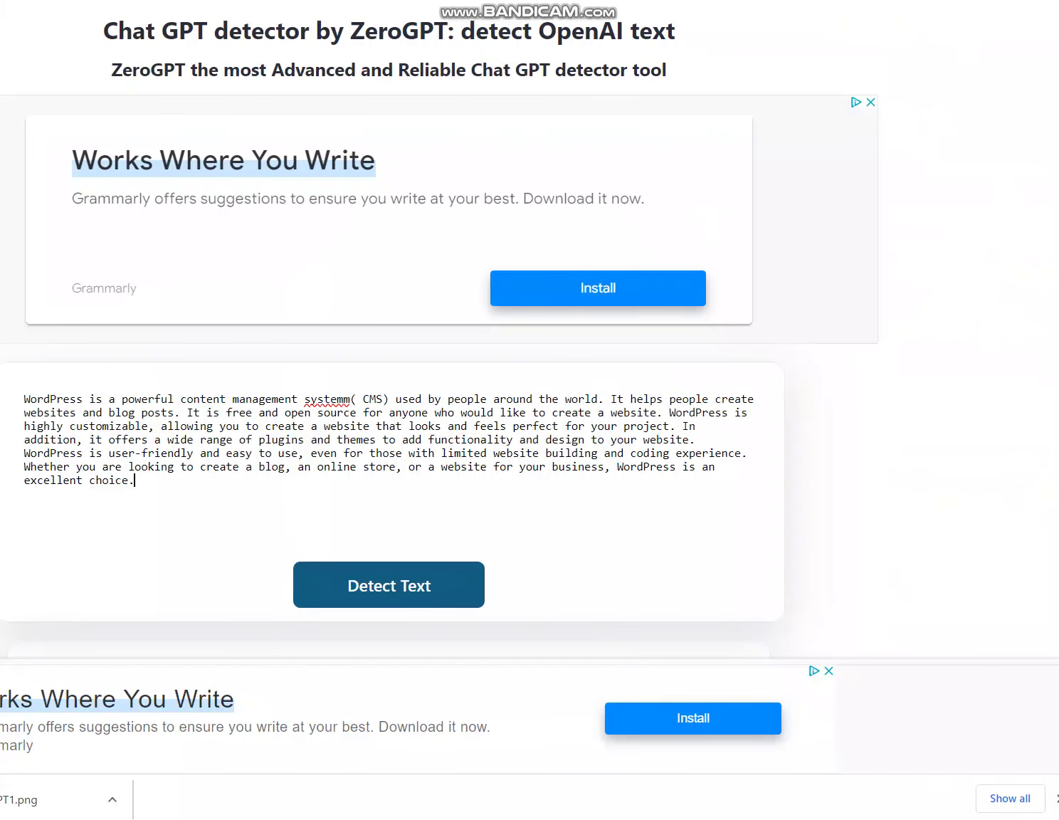
drag(135, 480, 24, 398)
key(BackSpace)
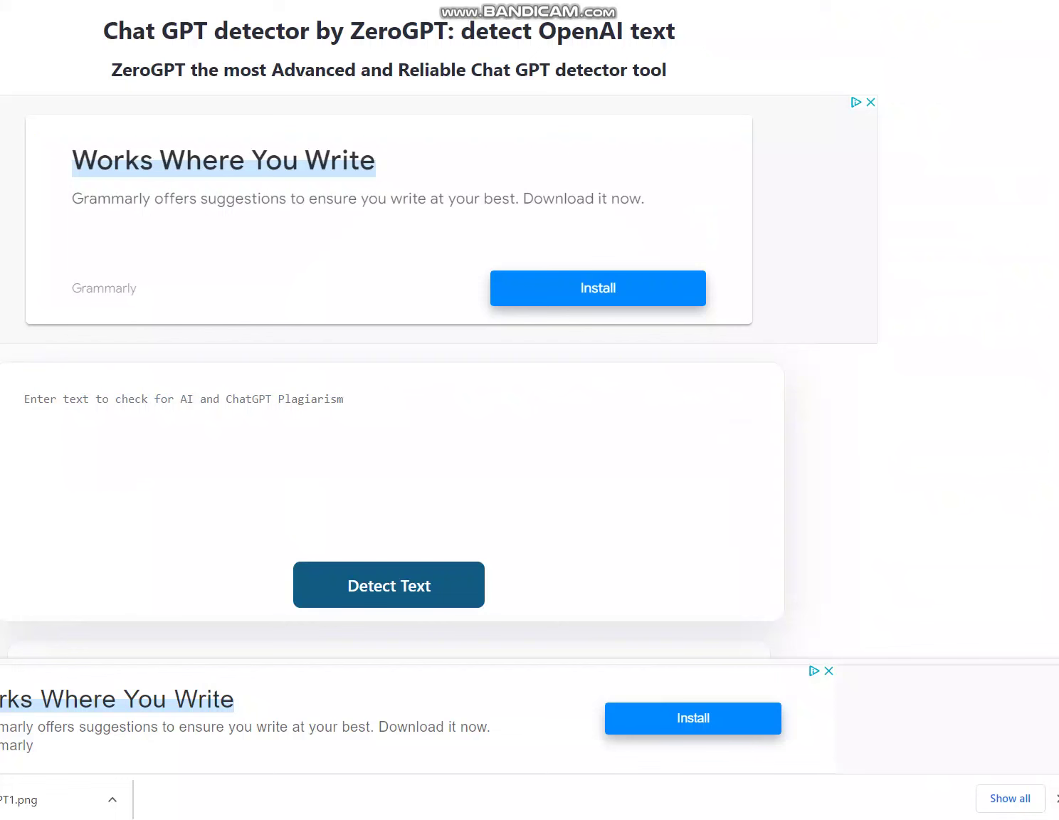
key(ctrl+v)
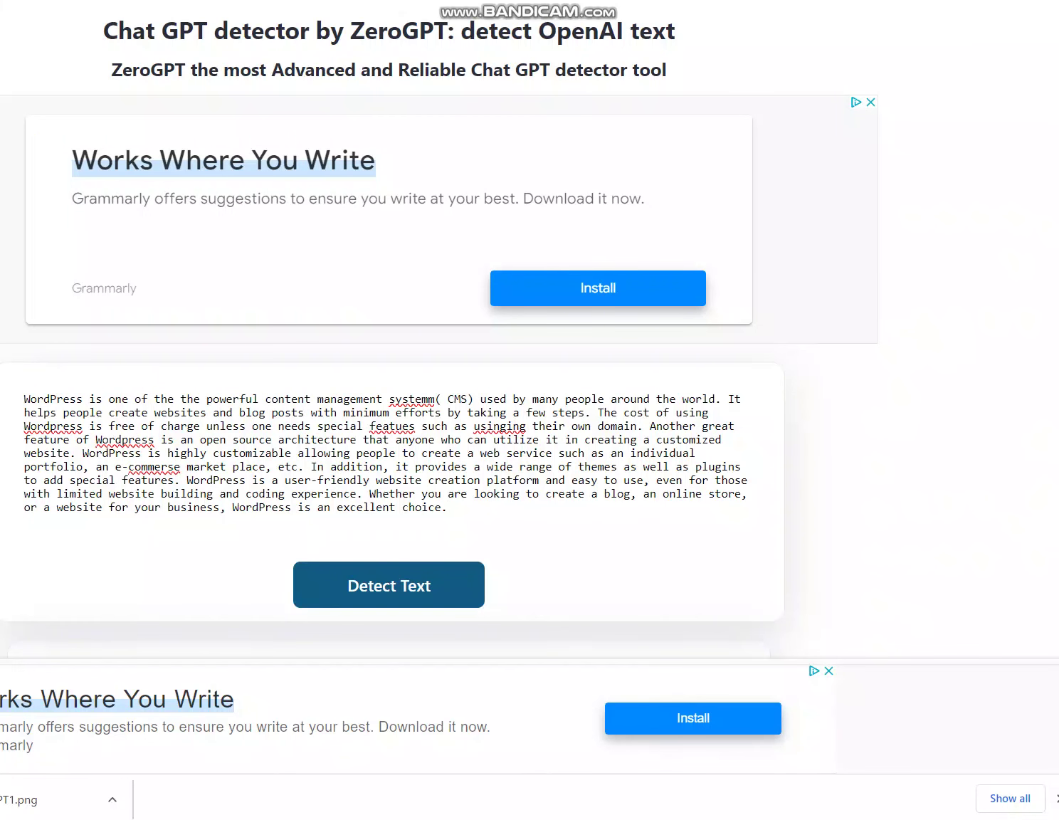
- Correct the misspellings "systemm" to "system" and "usinging" to "using" in the pasted WordPress paragraph
click(422, 399)
key(Delete)
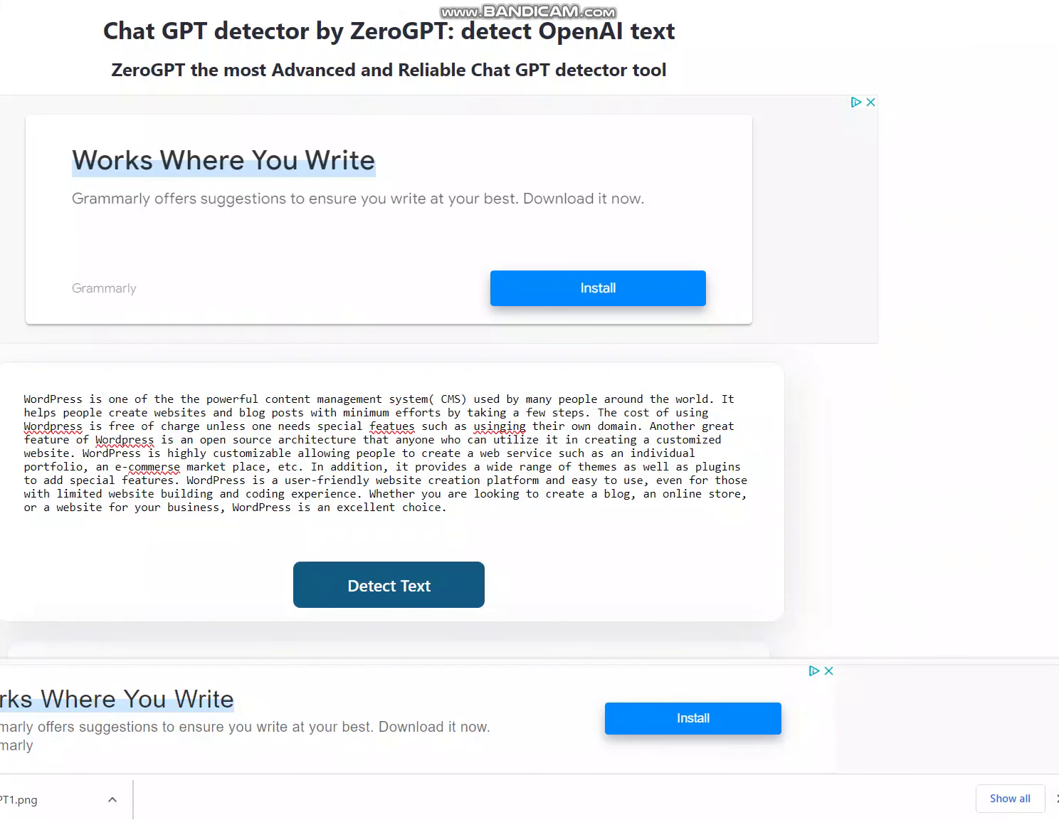
click(499, 426)
key(Right)
key(Delete)
key(Delete)
key(Delete)
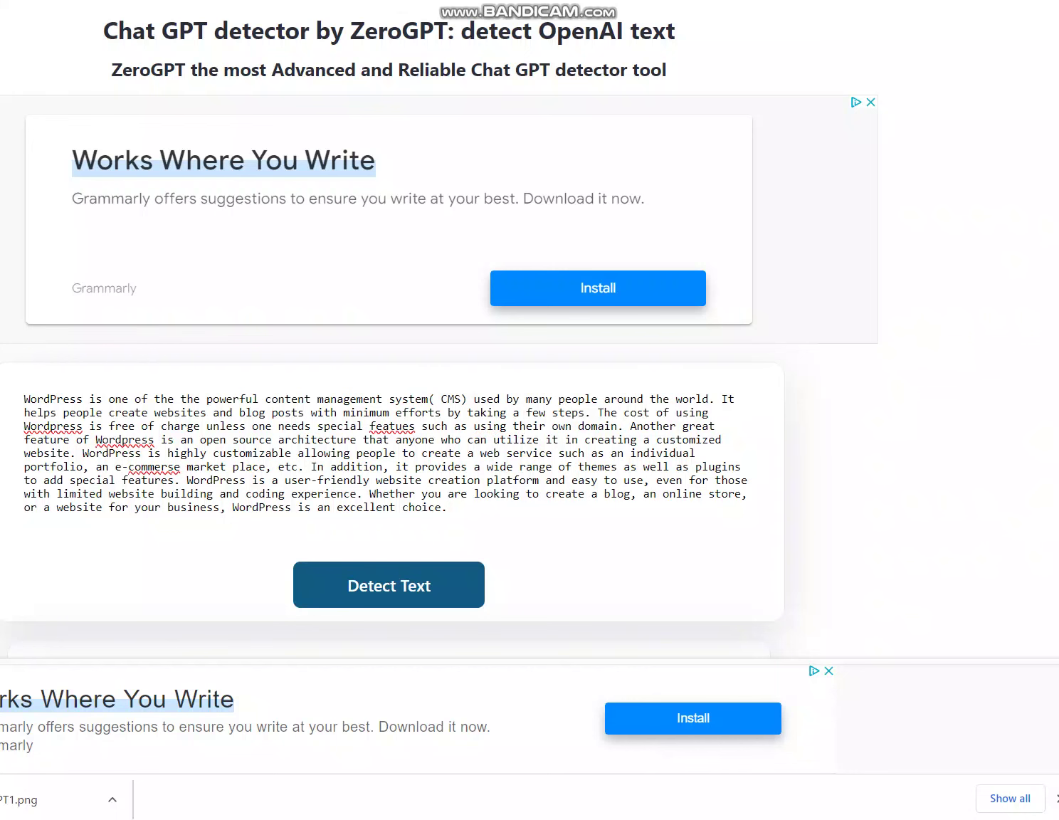
- Replace "featues" with "features" and "e-commerse" with "e-commerce" using the spelling suggestions
right_click(383, 425)
click(428, 442)
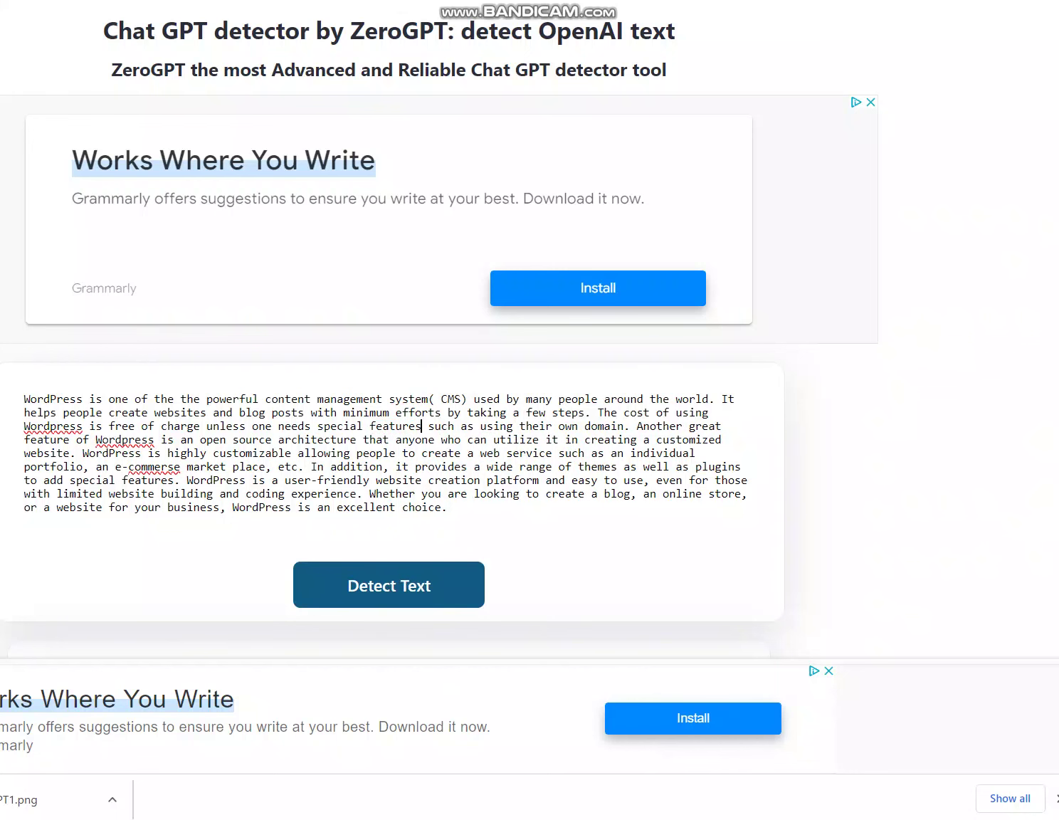
right_click(49, 426)
right_click(154, 466)
click(199, 482)
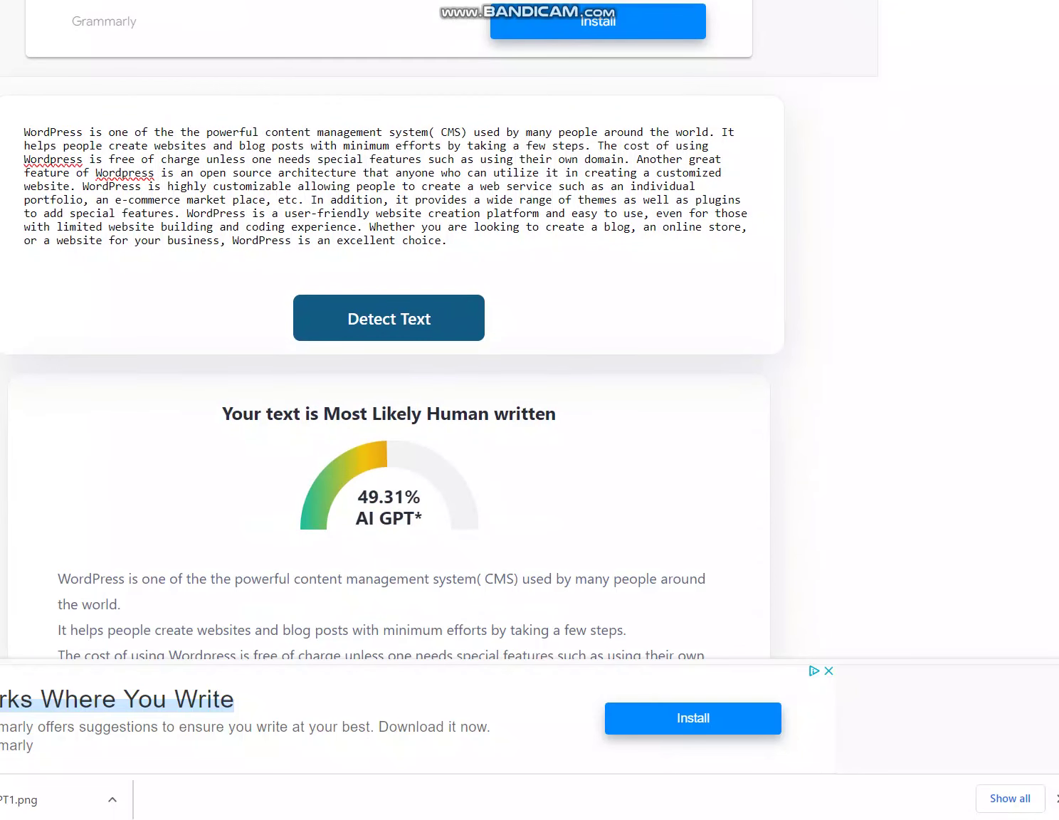
scroll(391, 328, up, 1)
scroll(392, 328, down, 1)
scroll(392, 328, up, 3)
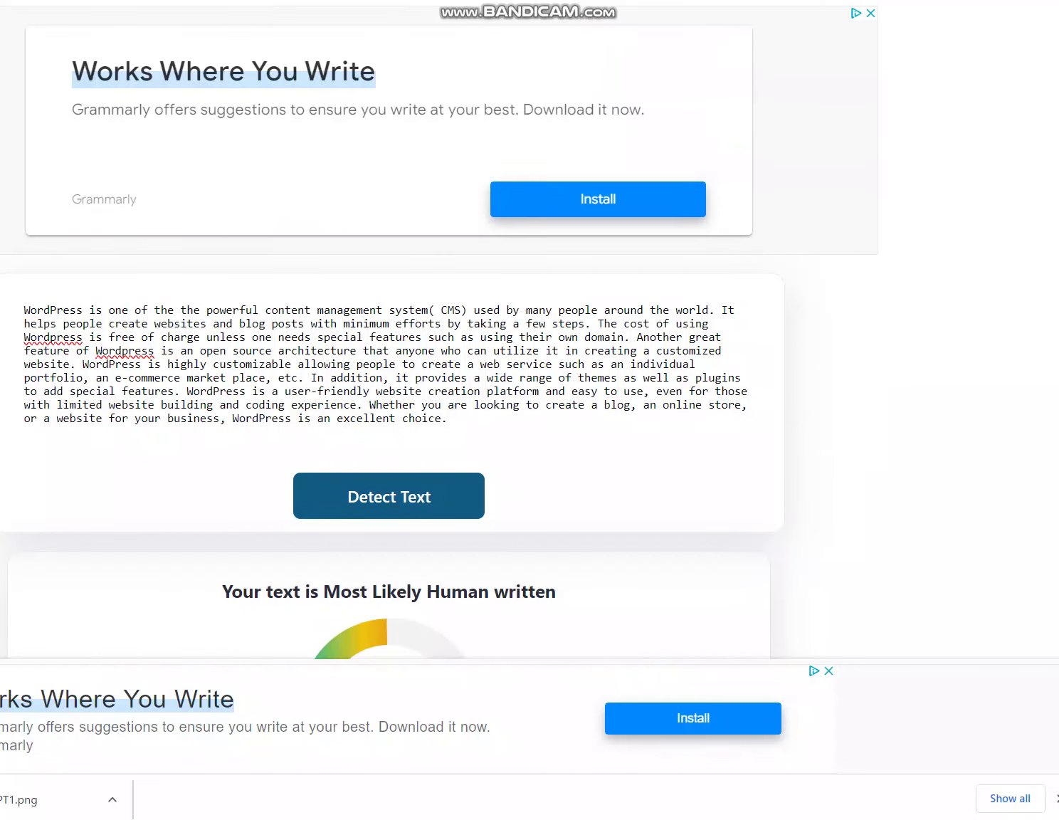
scroll(391, 327, down, 3)
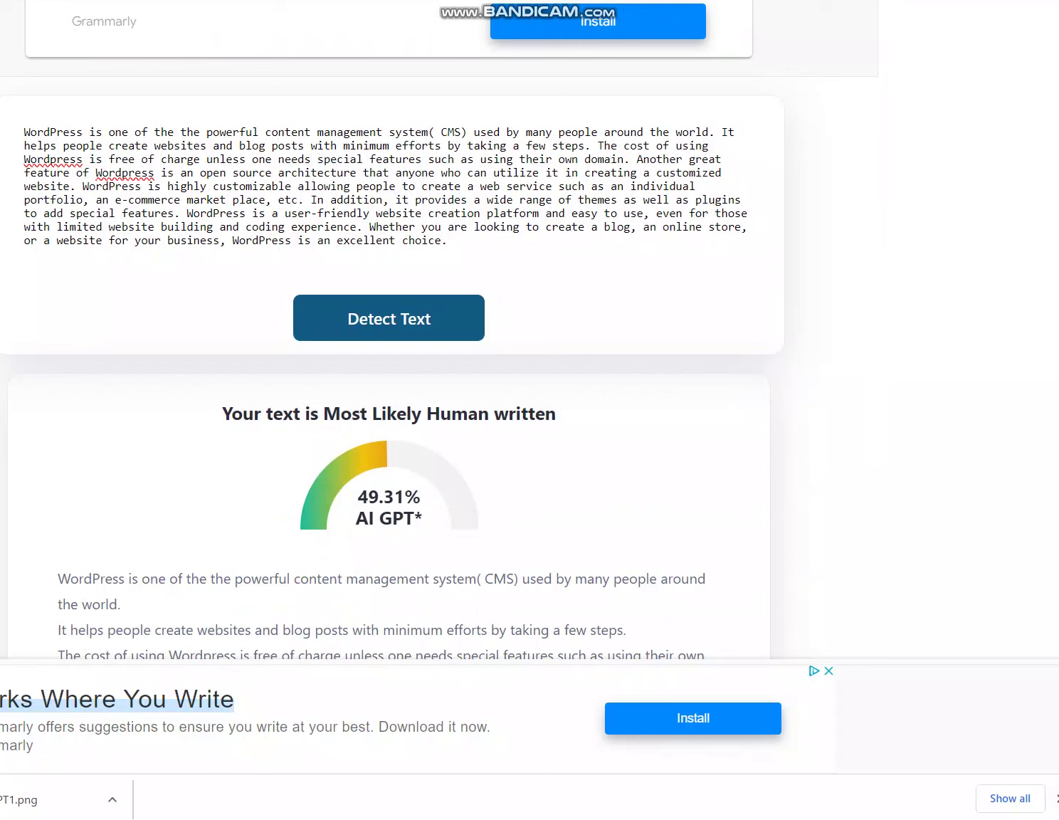